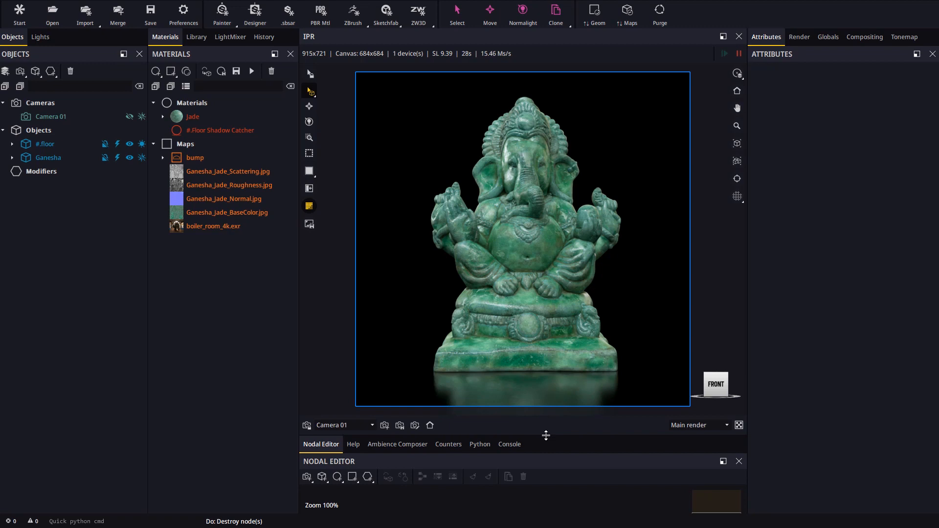
Step: Enlarge the Nodal Editor area by shrinking the render viewport above it
left_click_drag(546, 436, 546, 293)
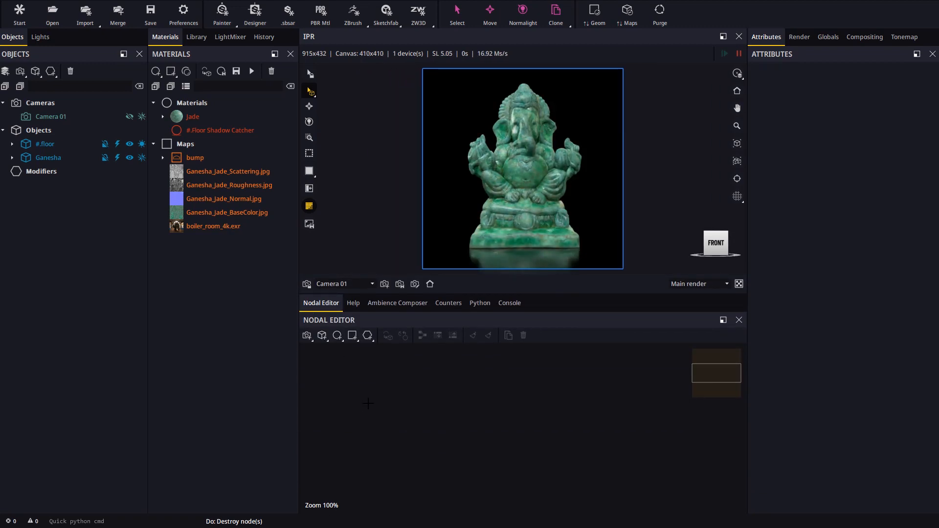
Step: Create a Derived > Metal Coated material and assign it to the Ganesha statue
left_click(339, 337)
left_click(416, 457)
left_click_drag(581, 441, 580, 416)
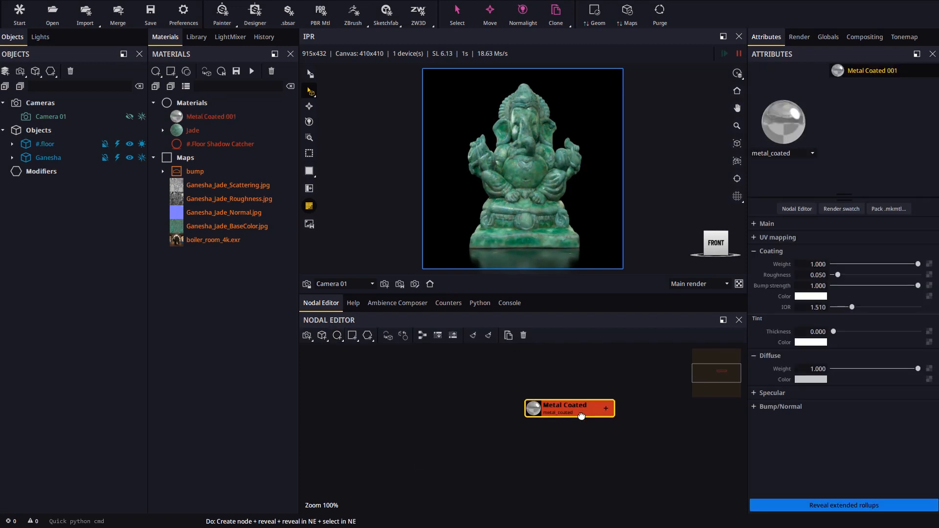
left_click_drag(784, 121, 529, 226)
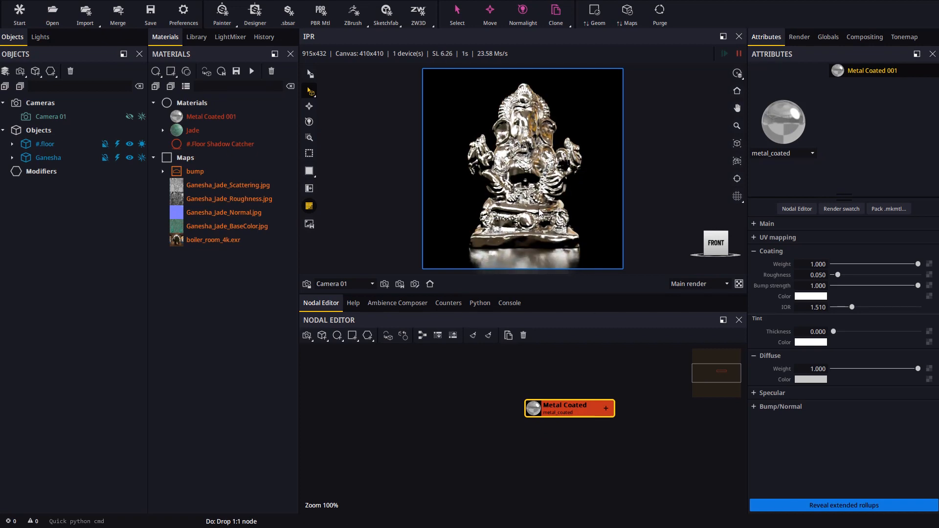
Step: Raise the Metal Coated specular roughness to about 0.376 and expand its node in the graph
left_click(773, 394)
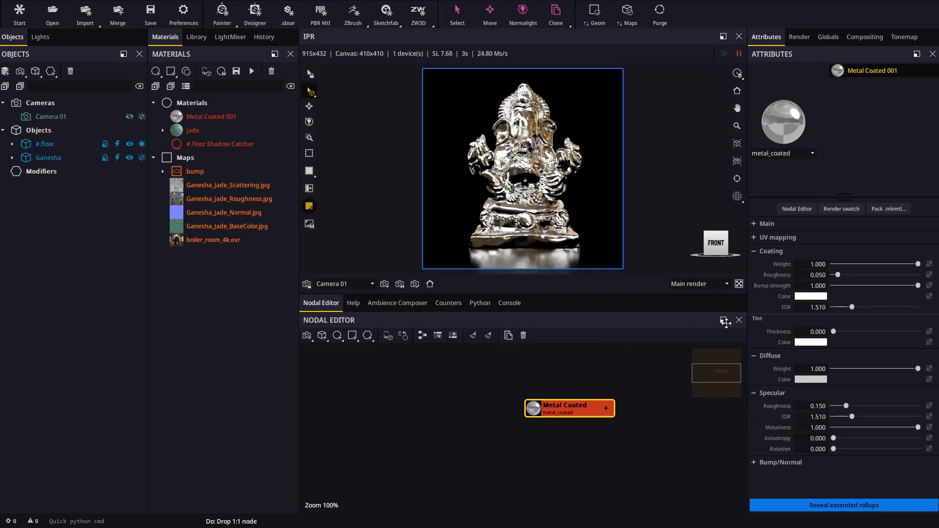
left_click_drag(846, 406, 866, 406)
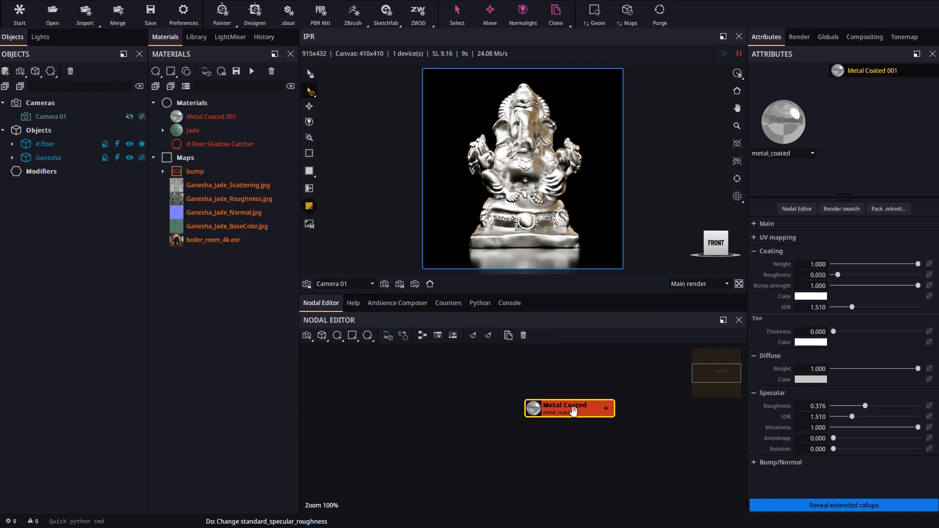
mouse_move(574, 411)
left_mouse_down()
mouse_move(575, 387)
mouse_move(609, 360)
left_mouse_up()
left_click(608, 390)
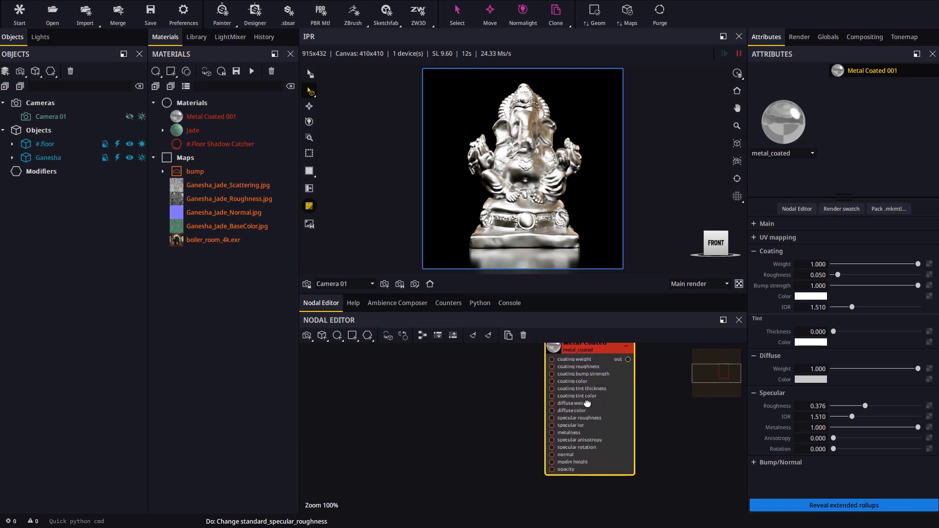
left_click(509, 427)
Step: Add a Falloff map feeding the metal's diffuse color and show it in the viewport
right_click(425, 361)
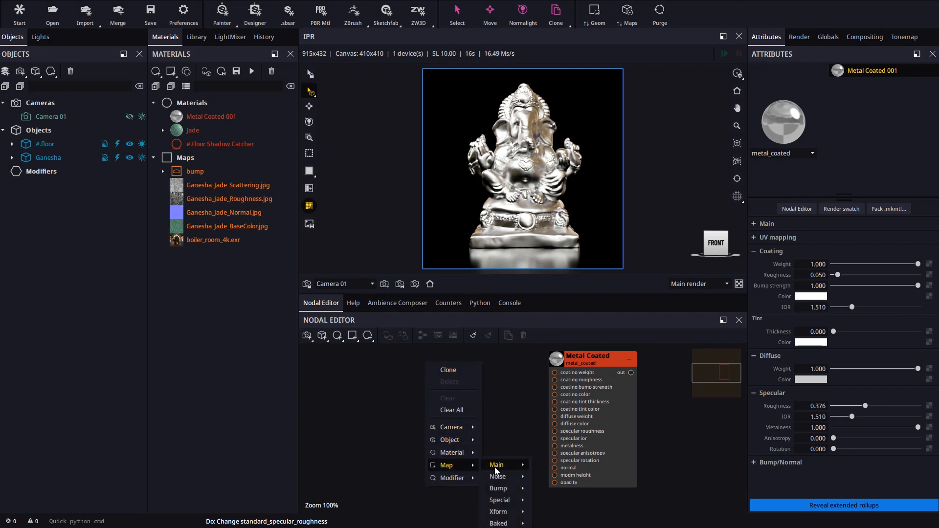
left_click(556, 452)
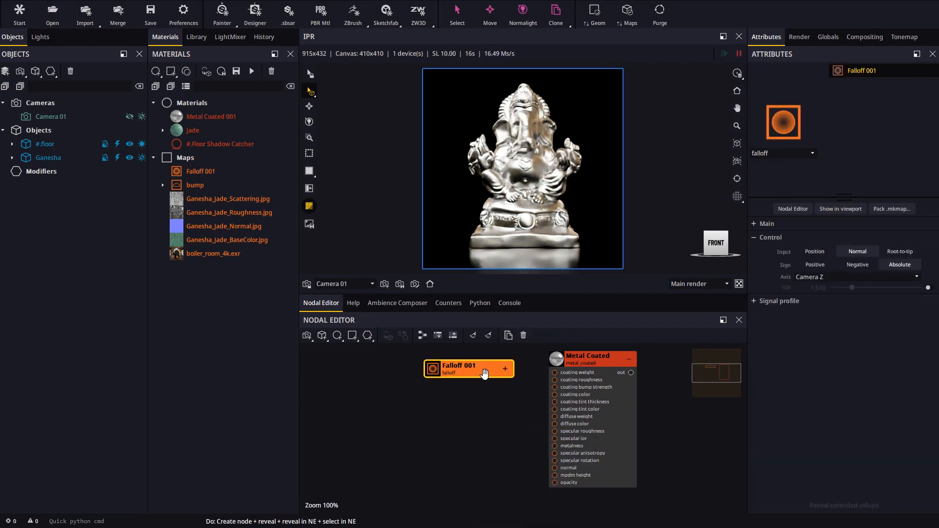
mouse_move(484, 375)
left_mouse_down()
mouse_move(469, 387)
mouse_move(554, 424)
left_mouse_up()
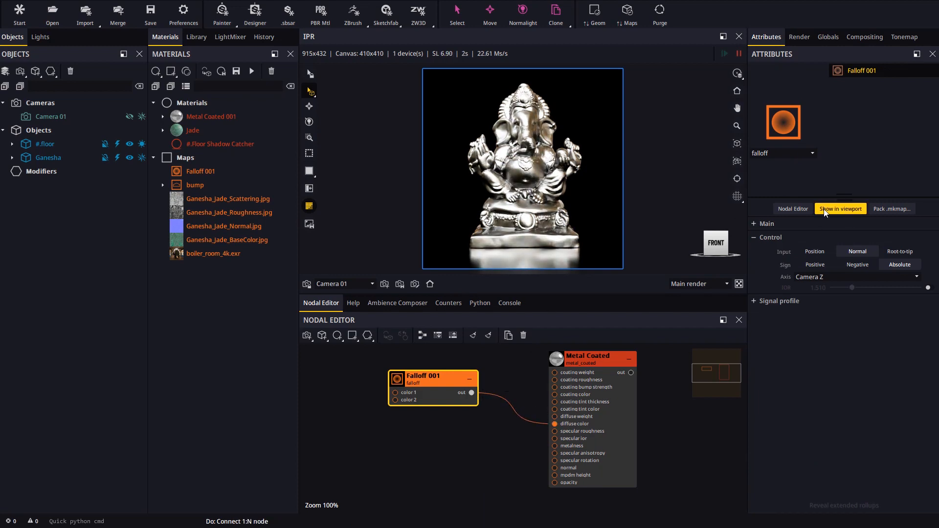
left_click(840, 209)
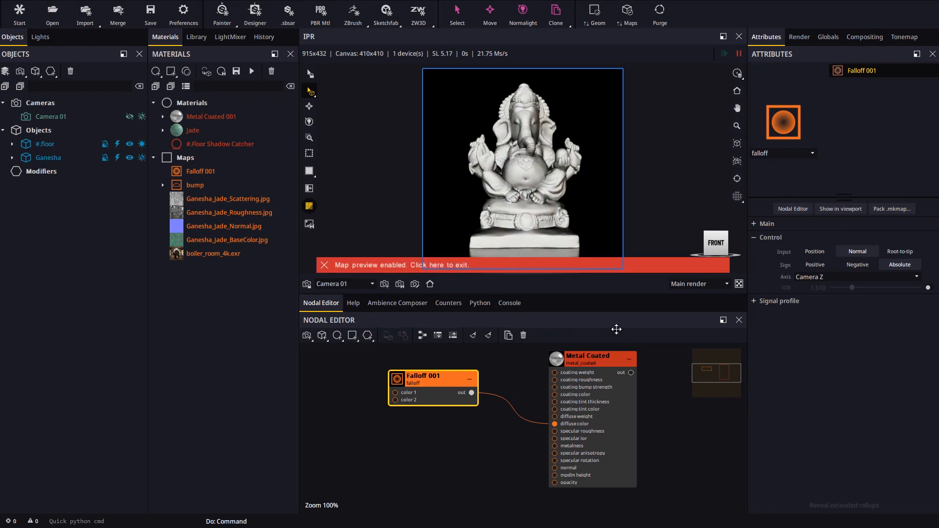
Step: Set the Falloff colors to blue and orange and raise its Signal profile gamma to about 0.306
left_click(777, 302)
left_click(766, 224)
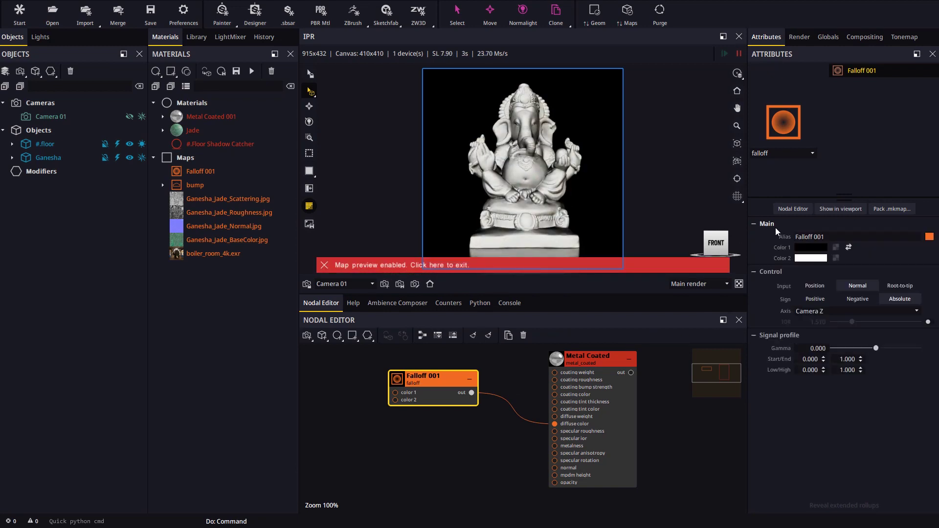
left_click(809, 249)
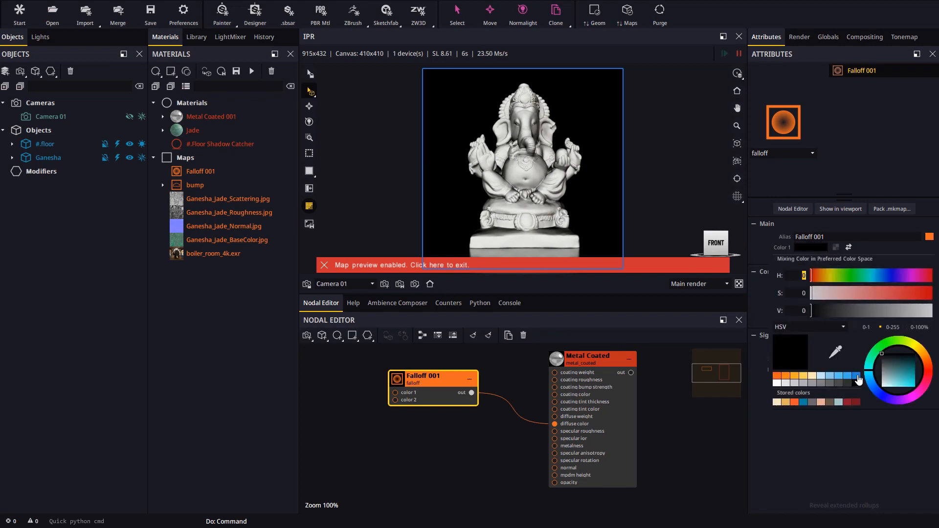
left_click(859, 380)
left_click(810, 259)
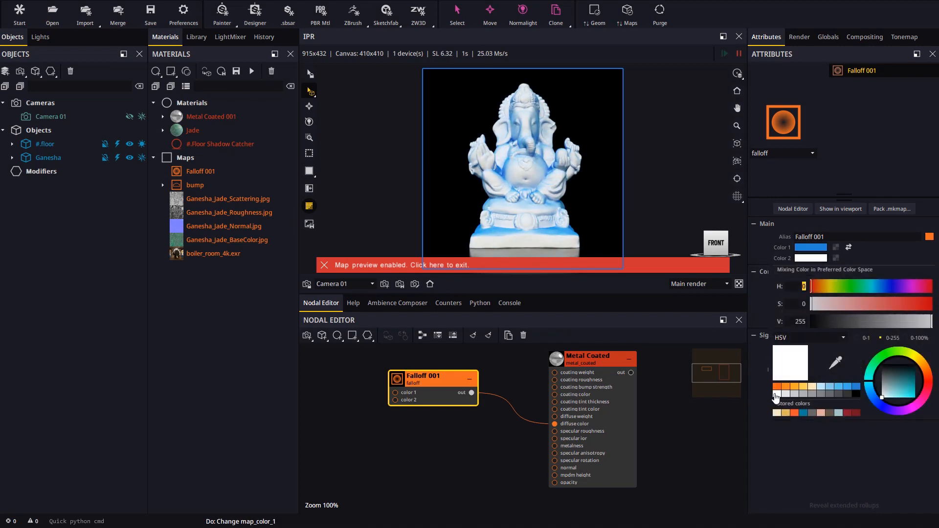
left_click(776, 396)
left_click(763, 247)
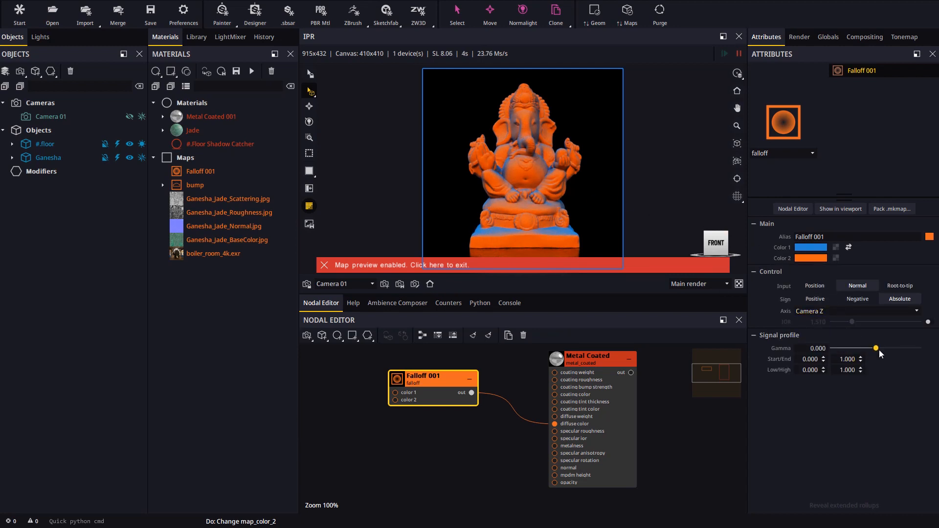
mouse_move(877, 348)
left_mouse_down()
mouse_move(912, 348)
mouse_move(845, 348)
mouse_move(888, 348)
left_mouse_up()
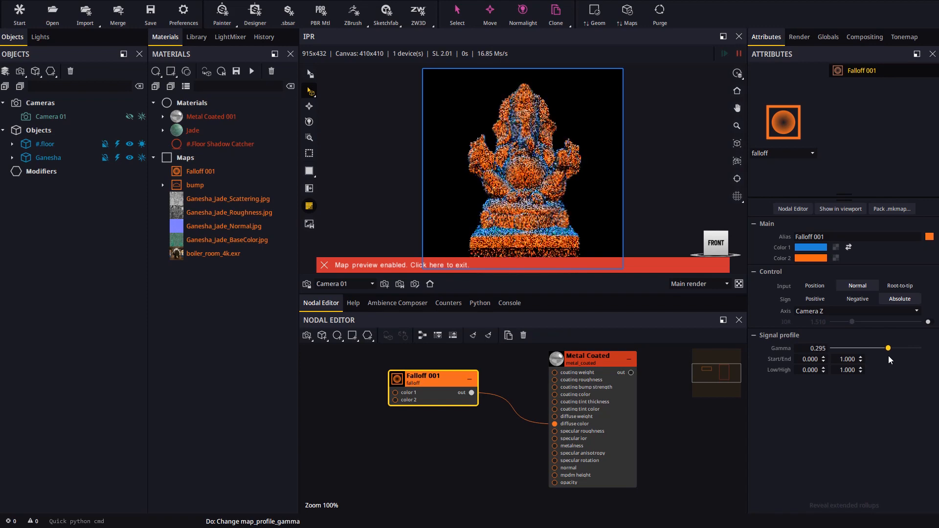
Step: Change the Falloff colors to black for Color 1 and white for Color 2
left_click(809, 248)
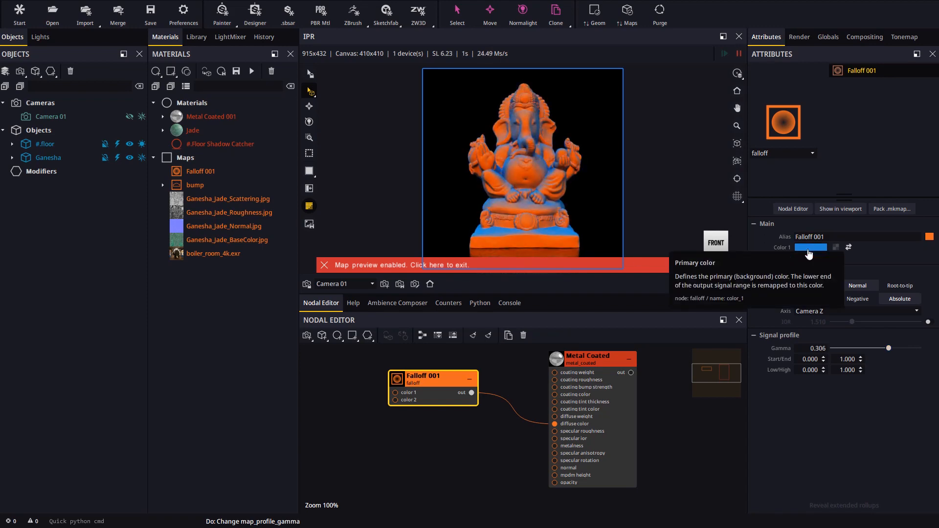
left_click(859, 389)
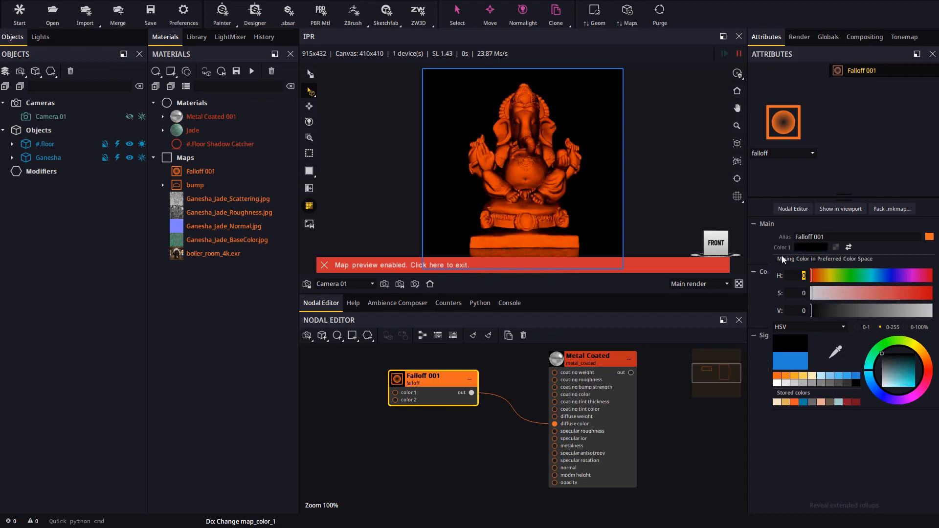
left_click(811, 258)
left_click(779, 394)
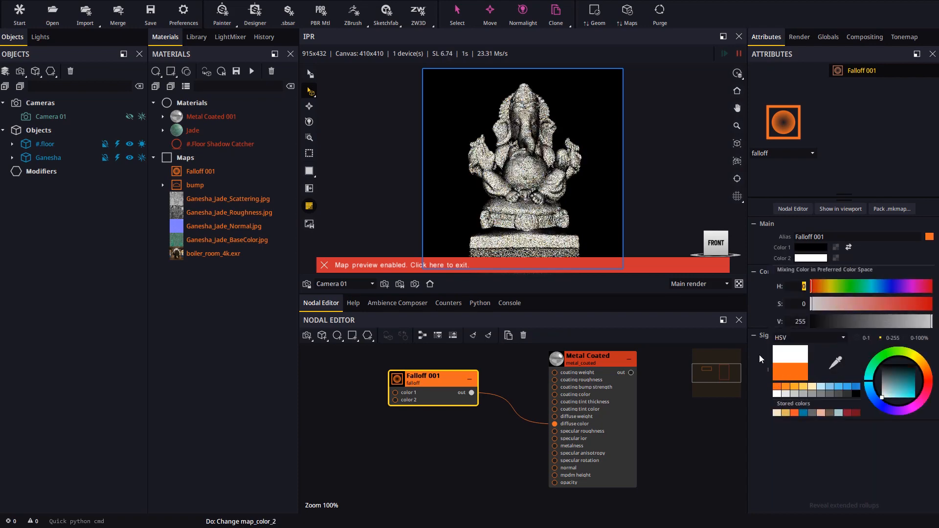
Step: Leave map preview for the metal render and shift the node graph to make room
left_click(544, 267)
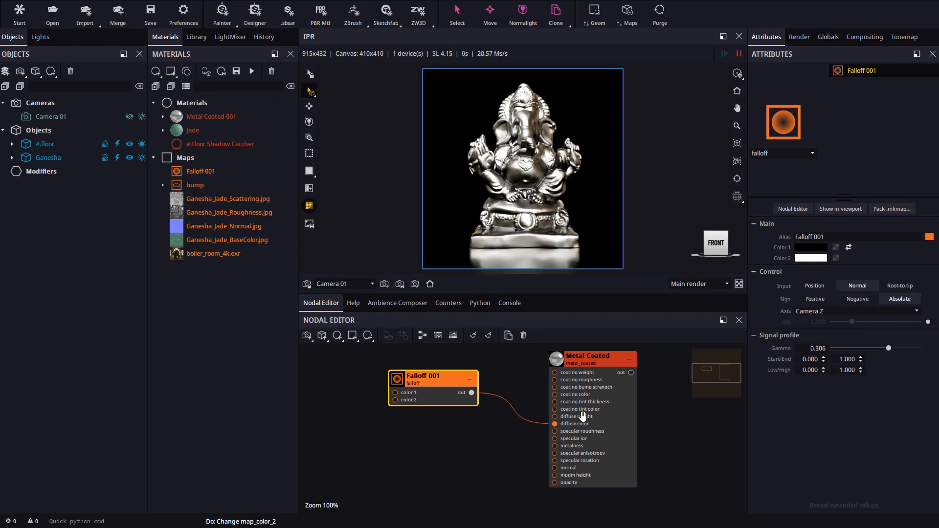
left_click_drag(581, 439, 618, 428)
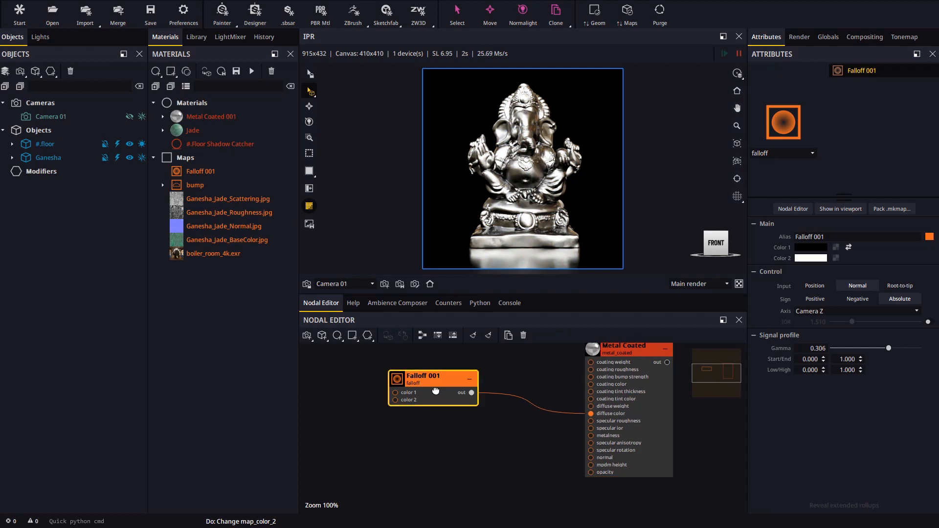
left_click(422, 396)
middle_click_drag(411, 416, 455, 420)
left_click(453, 419)
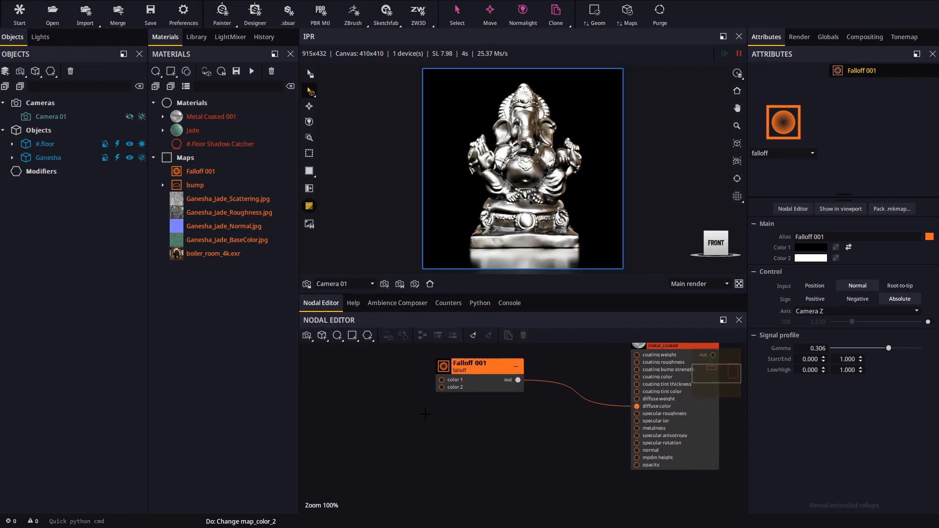
Step: Add a Gradient Color map node, expanded and placed left of Falloff 001
right_click(401, 405)
mouse_move(423, 509)
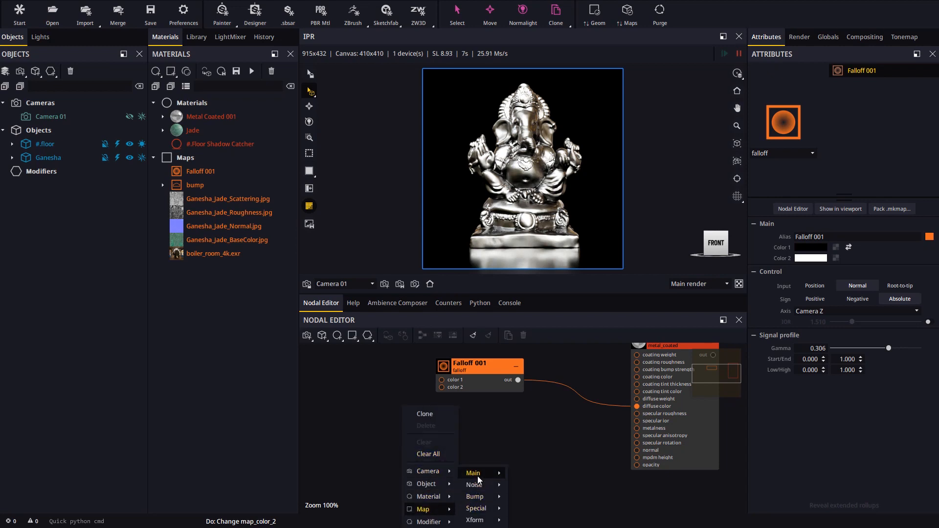
mouse_move(474, 473)
left_click(546, 491)
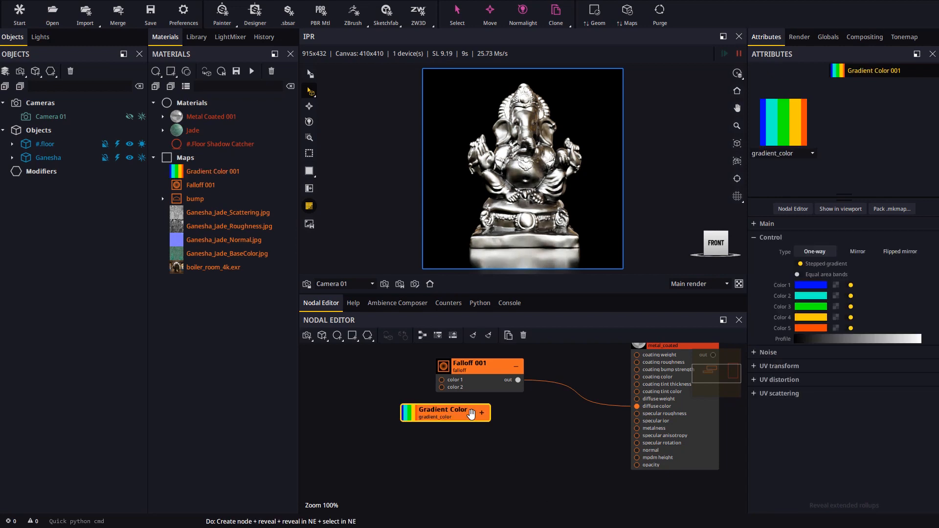
left_click_drag(470, 414, 444, 424)
left_click(443, 424)
left_click_drag(477, 364, 514, 375)
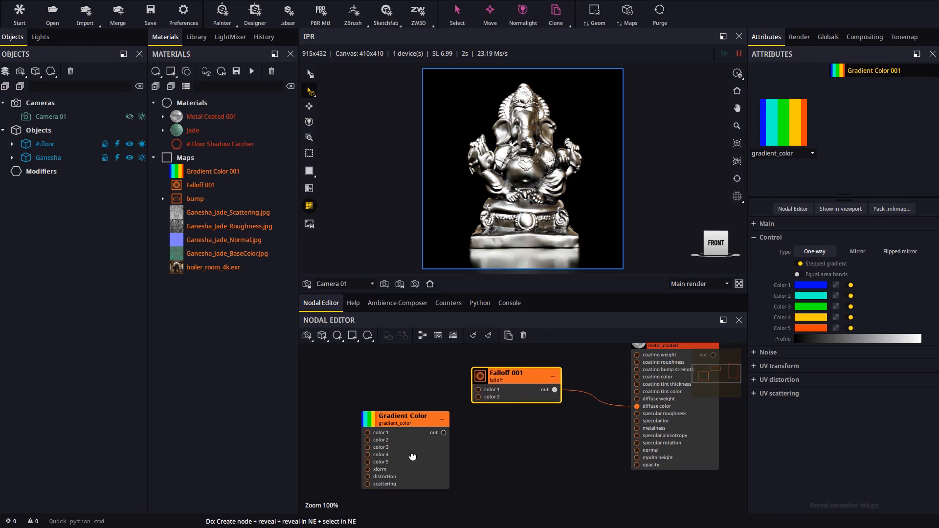
left_click_drag(402, 417, 375, 376)
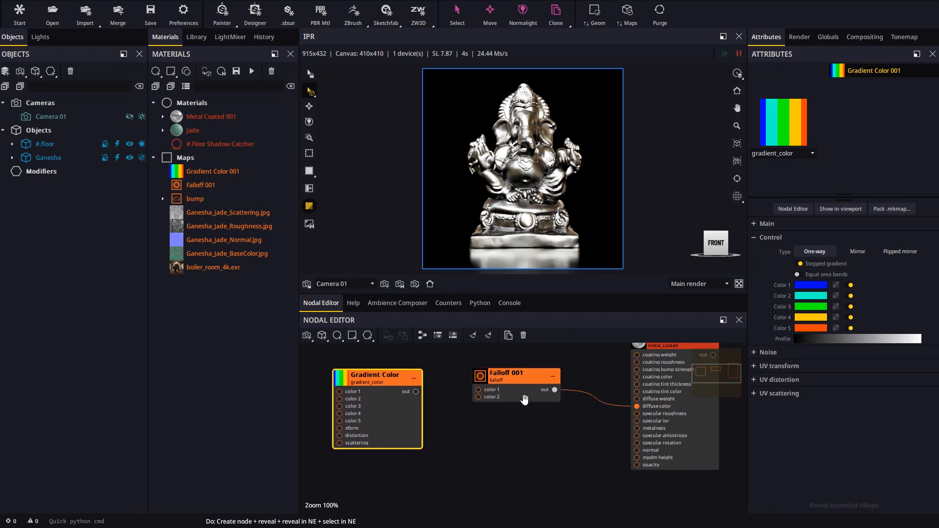
left_click_drag(544, 401, 543, 391)
left_click(502, 414)
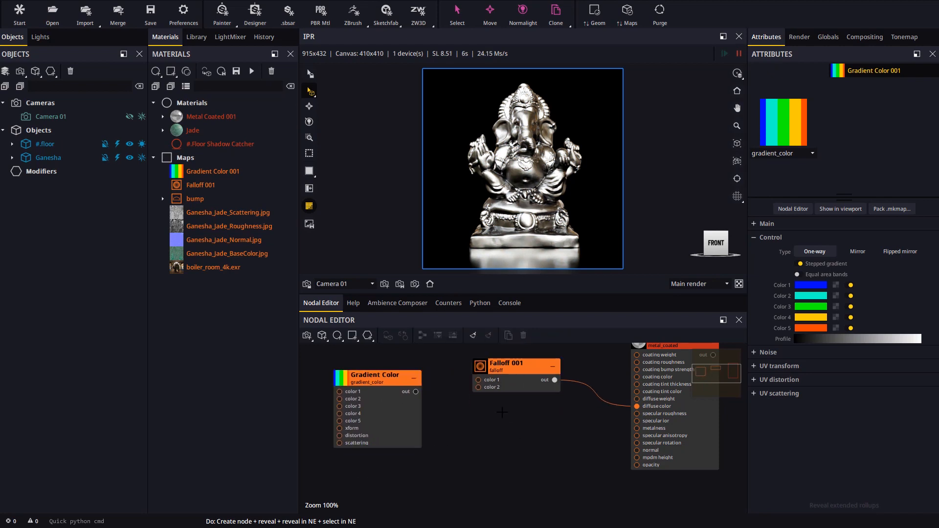
Step: Create a Remap node from Map > Special and arrange it between the maps and the material
right_click(501, 410)
mouse_move(574, 508)
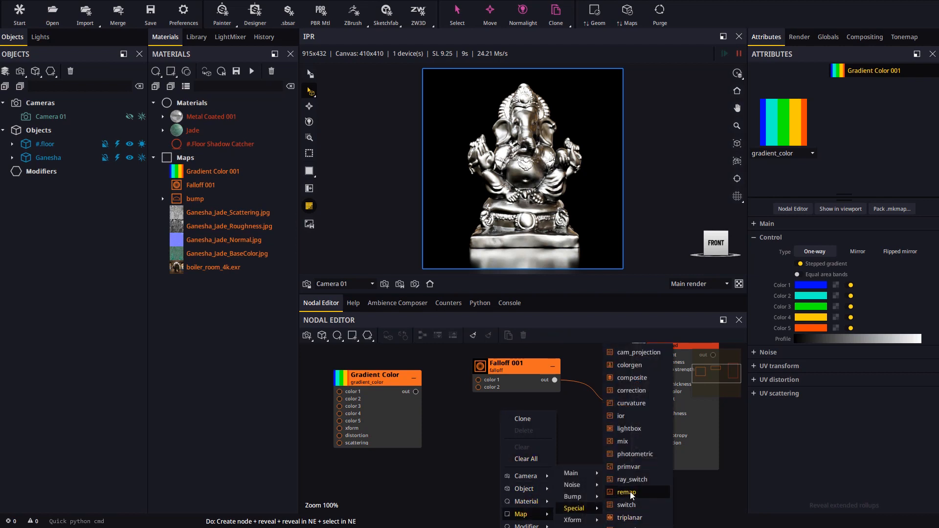
left_click(632, 496)
left_click(580, 419)
left_click_drag(535, 416, 558, 416)
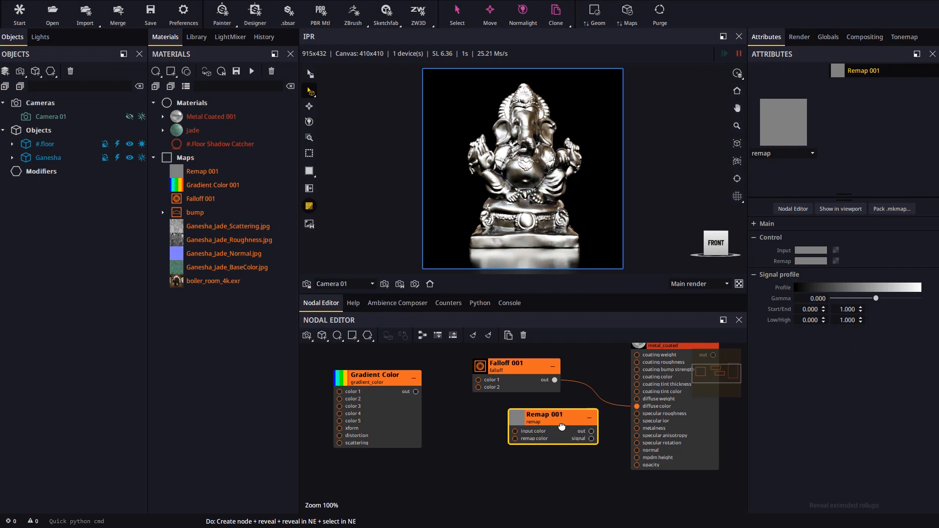
left_click_drag(502, 375, 474, 352)
left_click_drag(376, 376, 365, 393)
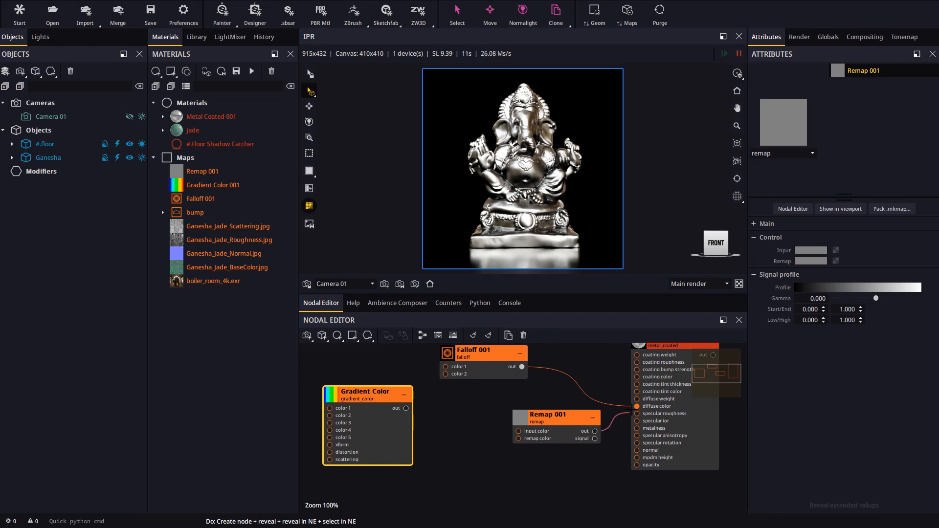
Step: Wire Remap to diffuse color, Falloff to its input color and Gradient Color to its remap color
left_click_drag(593, 431, 637, 406)
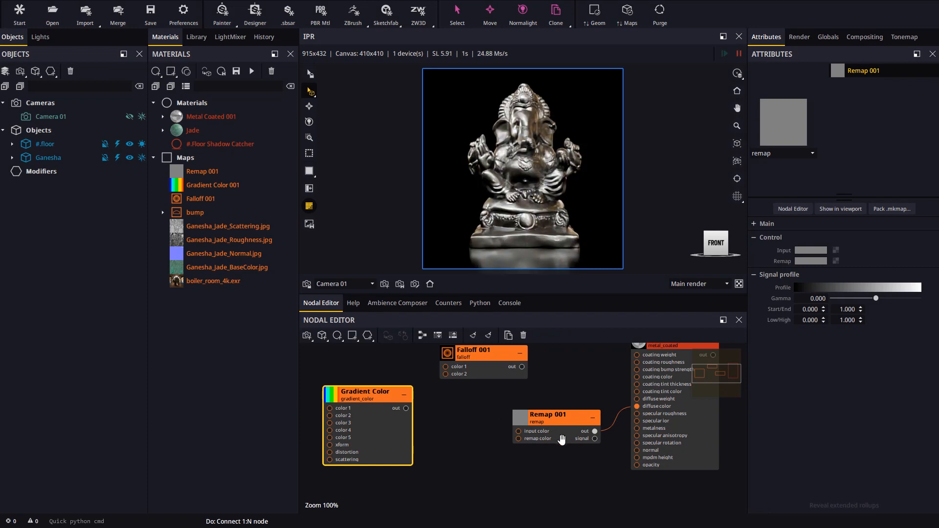
mouse_move(488, 351)
left_mouse_down()
mouse_move(438, 348)
mouse_move(519, 430)
left_mouse_up()
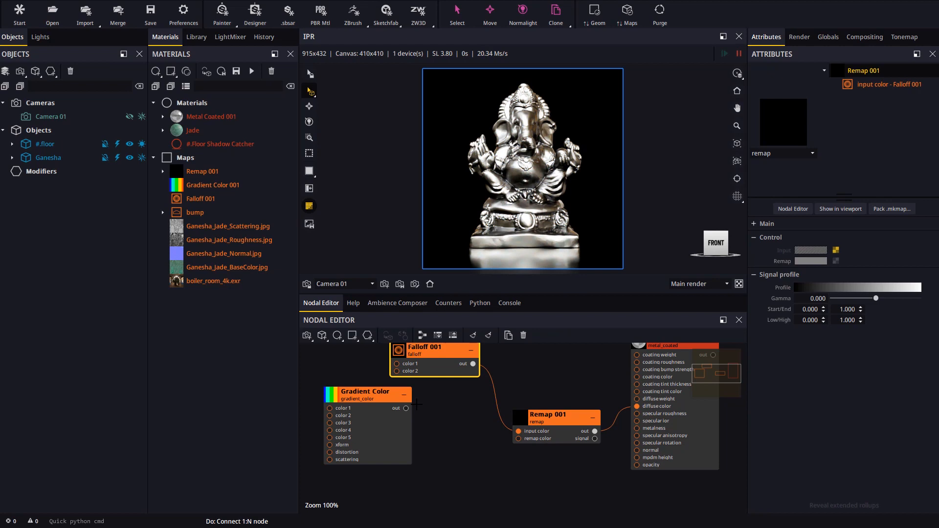
left_click_drag(406, 408, 518, 438)
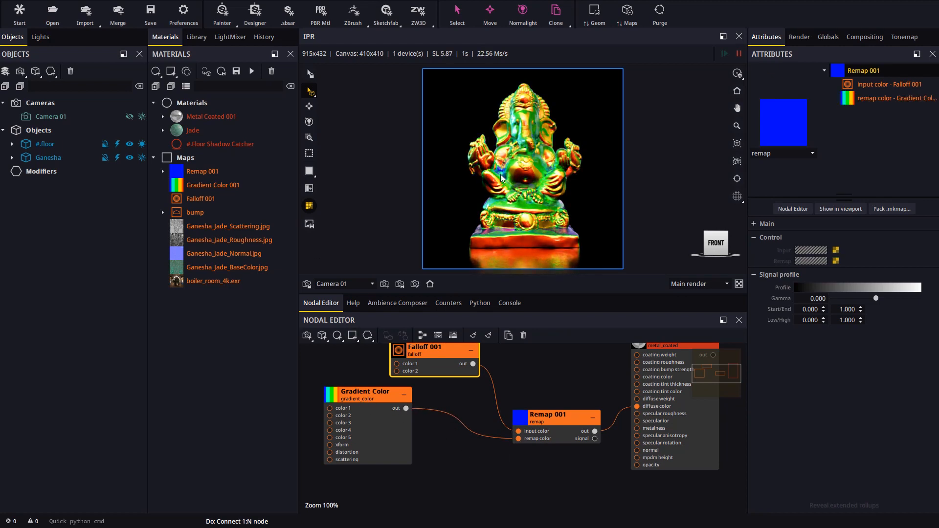
Step: Uncheck Stepped gradient on Gradient Color and show the Remap 001 map in the viewport
left_click(366, 426)
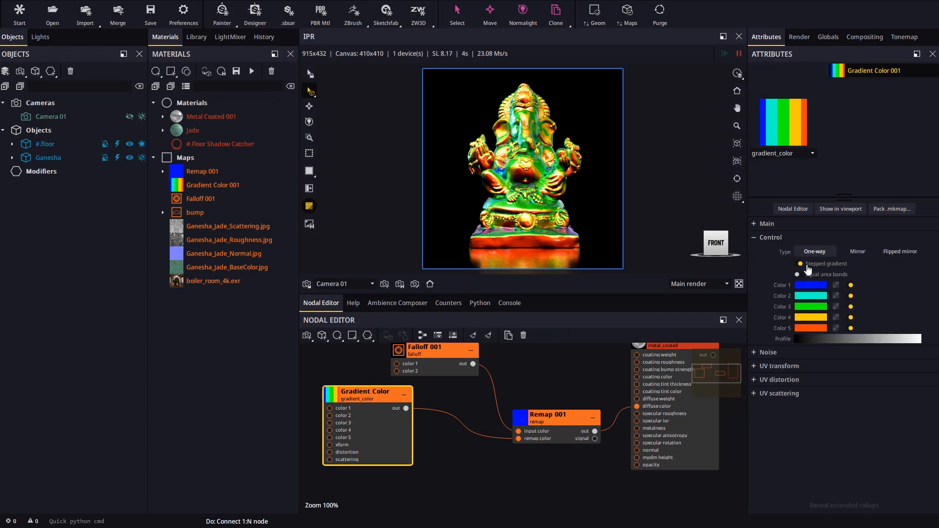
left_click(800, 264)
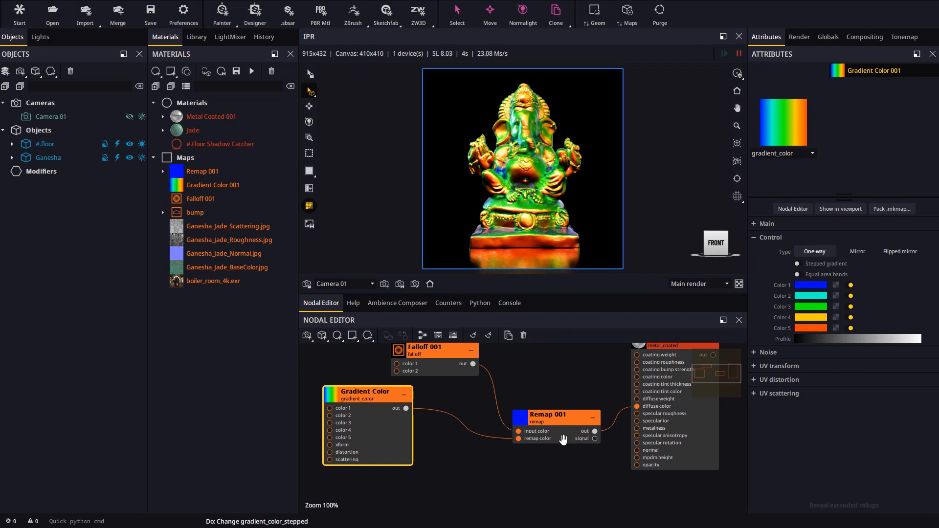
left_click(559, 436)
left_click(840, 209)
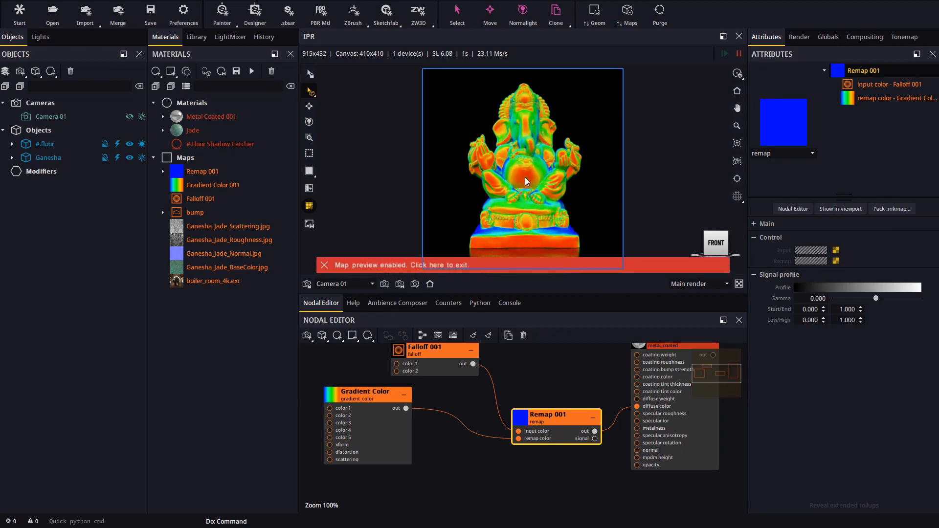
Step: Set Falloff 001's Signal profile gamma to 0.364
left_click(436, 368)
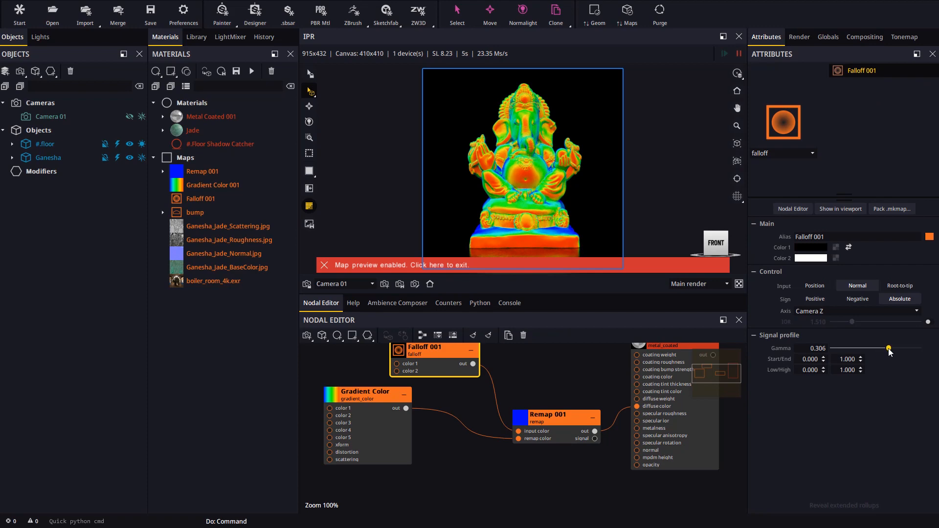
mouse_move(888, 349)
left_mouse_down()
mouse_move(866, 349)
mouse_move(891, 349)
left_mouse_up()
mouse_move(536, 176)
left_mouse_down()
mouse_move(501, 193)
mouse_move(523, 211)
mouse_move(514, 205)
left_mouse_up()
Step: Feed a Library > Maps > Gradient Color preset into Remap's remap color and set Falloff gamma to 0.572
left_click(196, 37)
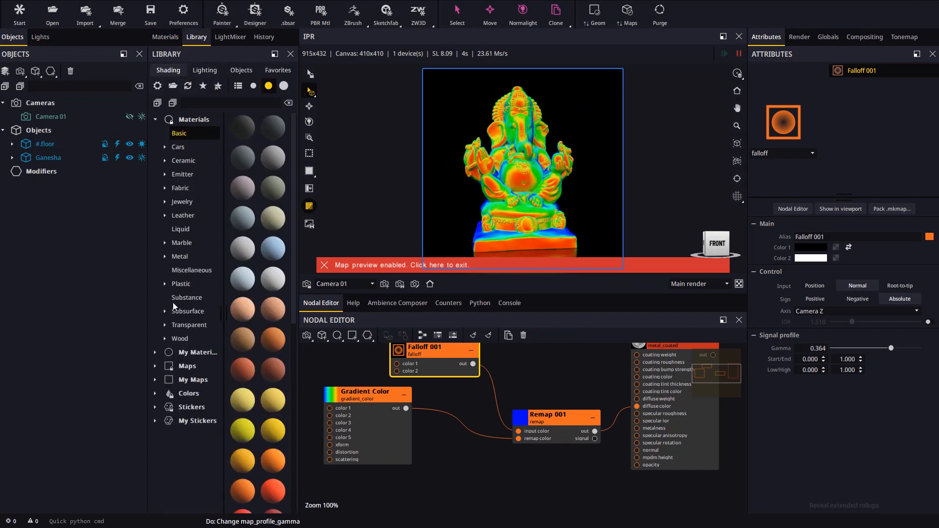
left_click(155, 365)
left_click(187, 409)
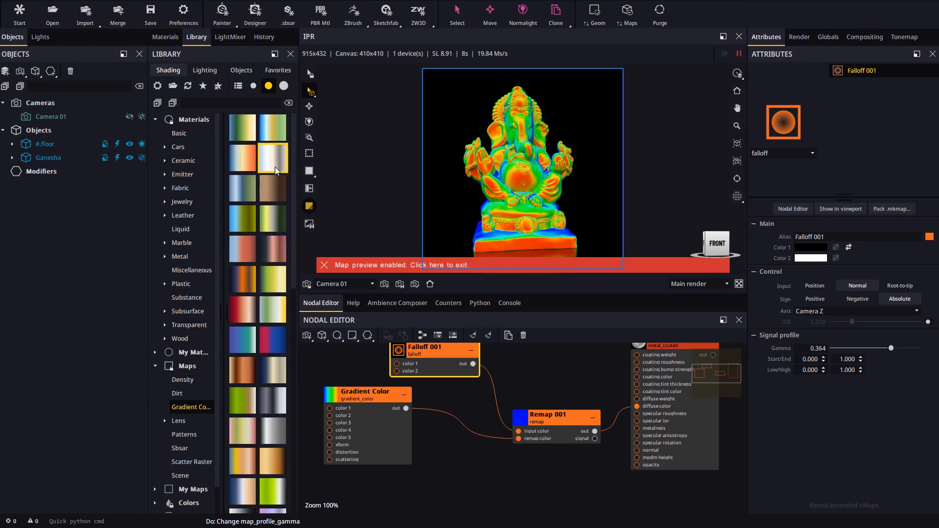
scroll(251, 189, "down", 3)
left_click(252, 191)
scroll(252, 190, "down", 5)
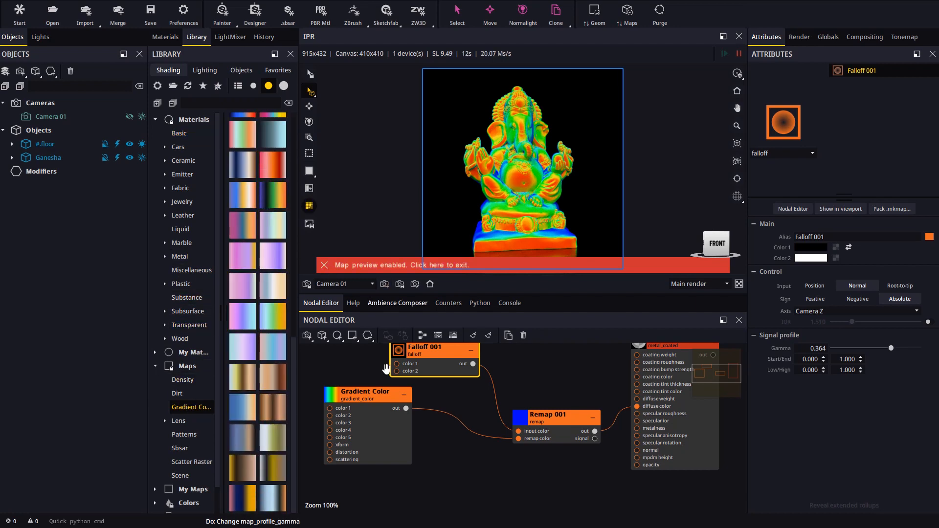
left_click(278, 319)
scroll(513, 403, "down", 1)
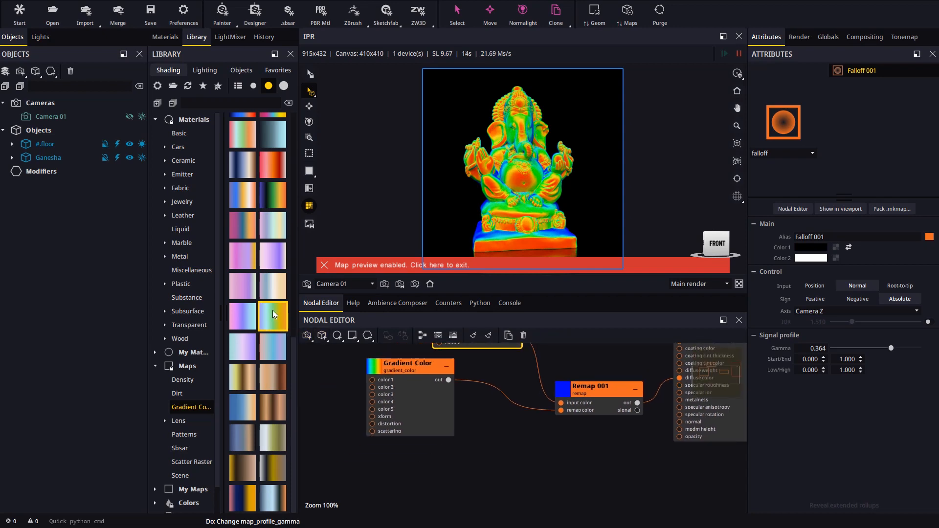
mouse_move(272, 320)
left_mouse_down()
mouse_move(465, 456)
mouse_move(514, 416)
left_mouse_up()
left_click(465, 453)
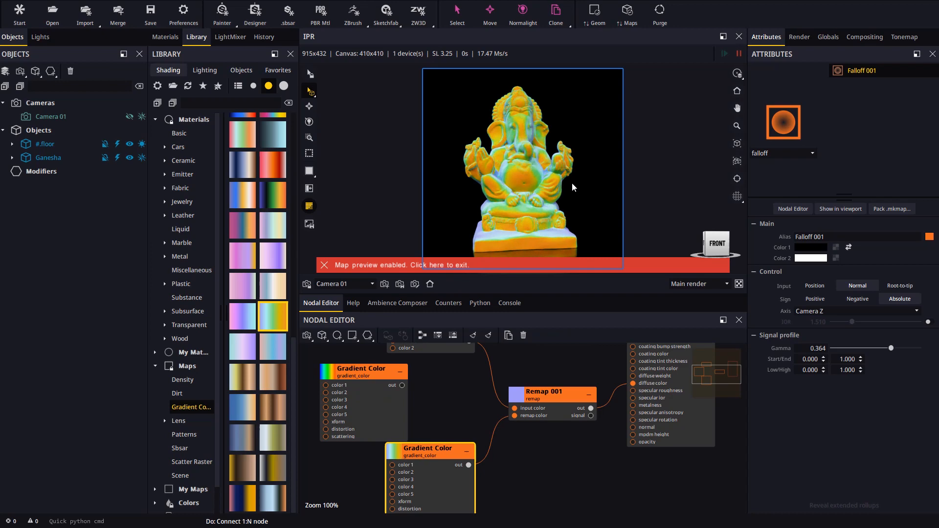
scroll(506, 402, "up", 1)
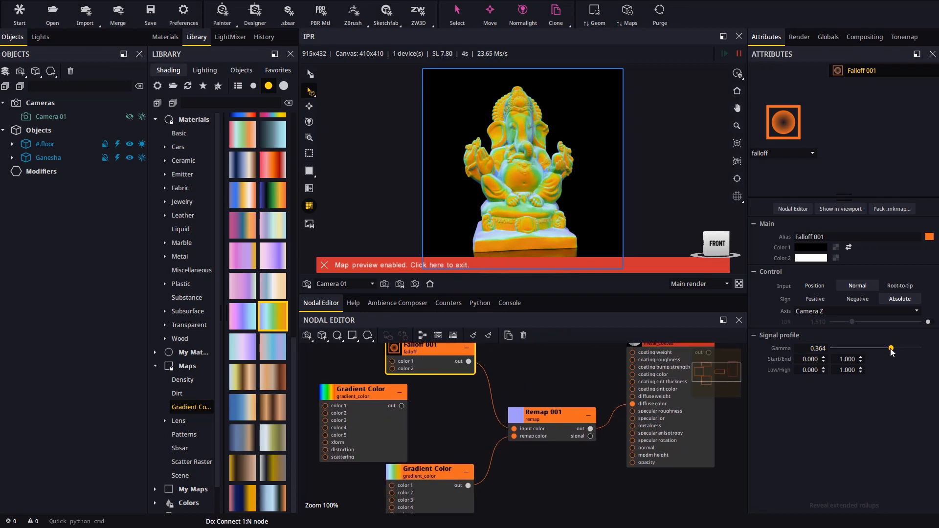
mouse_move(891, 350)
left_mouse_down()
mouse_move(862, 349)
mouse_move(901, 350)
left_mouse_up()
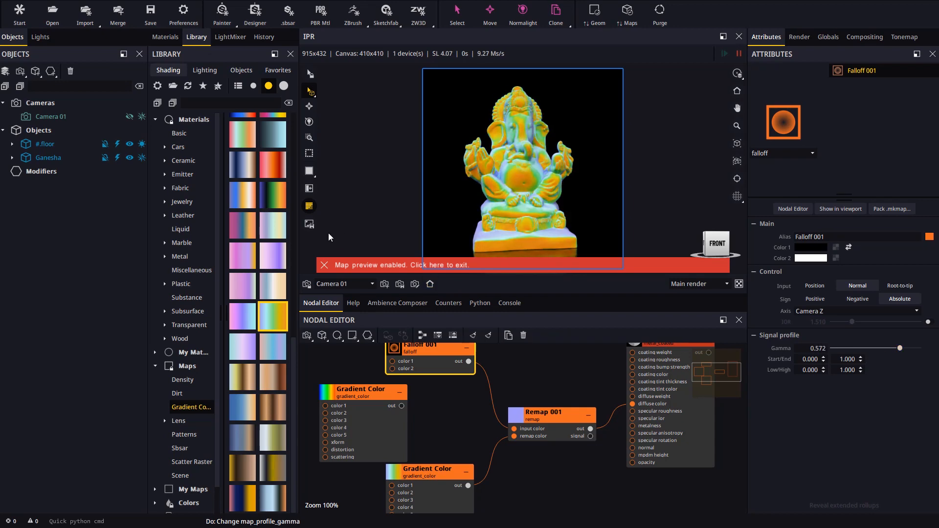
Step: Exit map preview to the full render and reposition both Gradient Color nodes near Remap
left_click(374, 265)
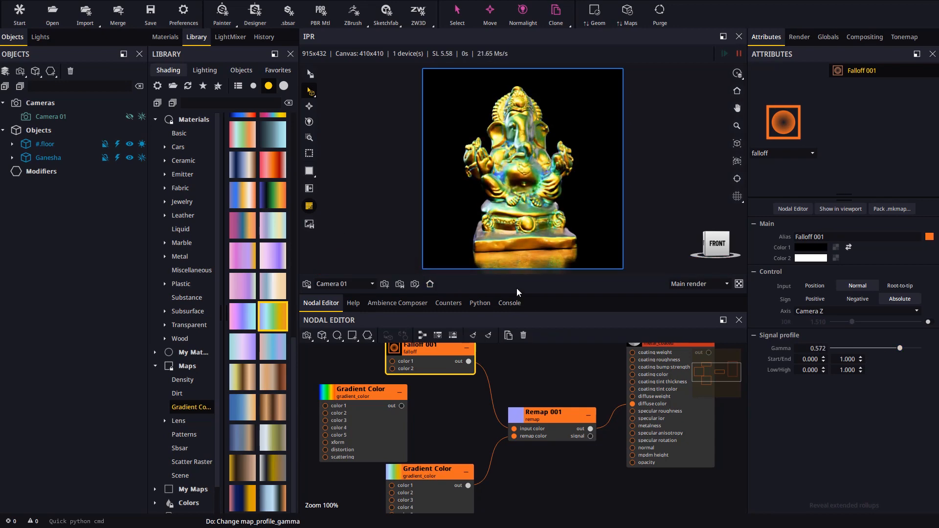
middle_click_drag(514, 433, 511, 417)
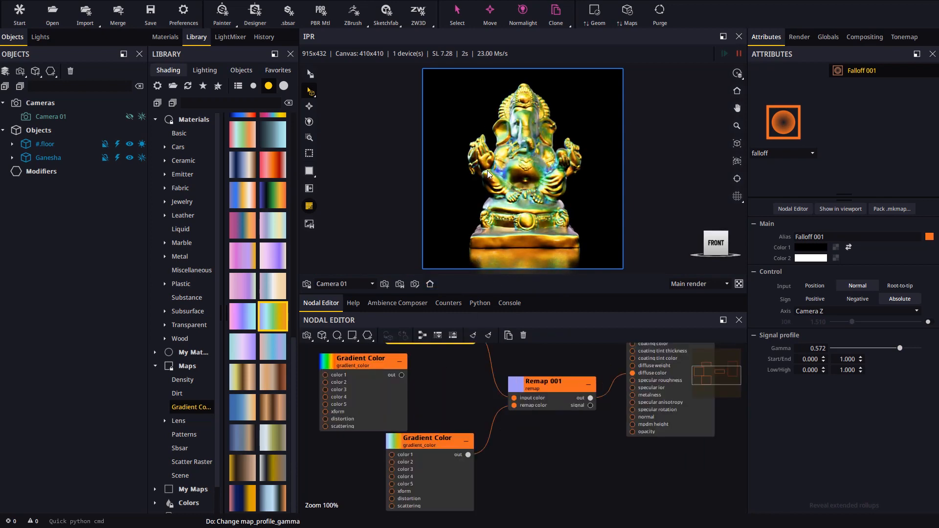
left_click_drag(431, 475, 361, 457)
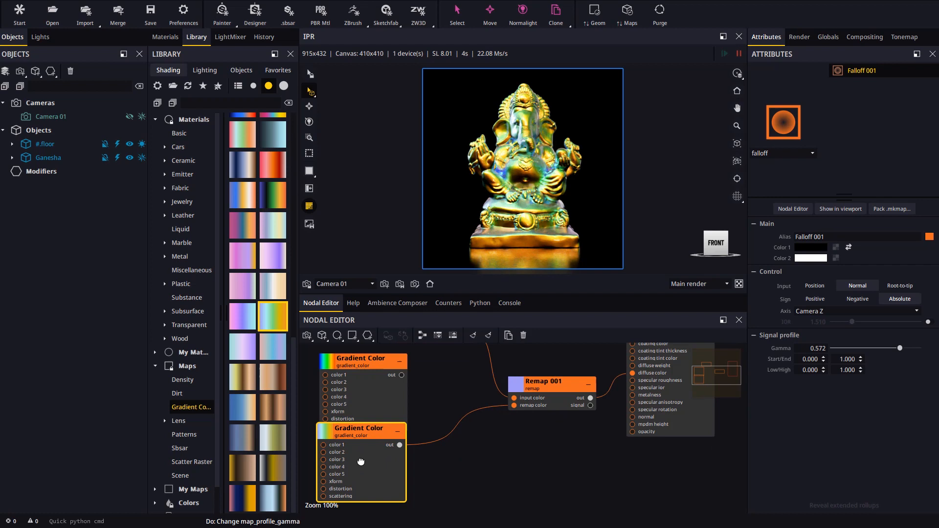
left_click_drag(357, 366, 338, 337)
left_click_drag(360, 429, 343, 394)
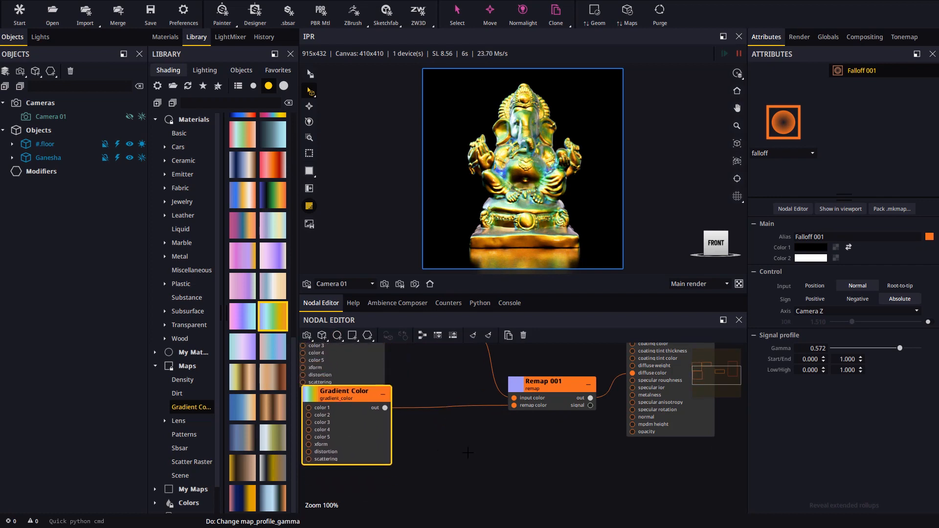
left_click(455, 455)
middle_click_drag(525, 400, 559, 403)
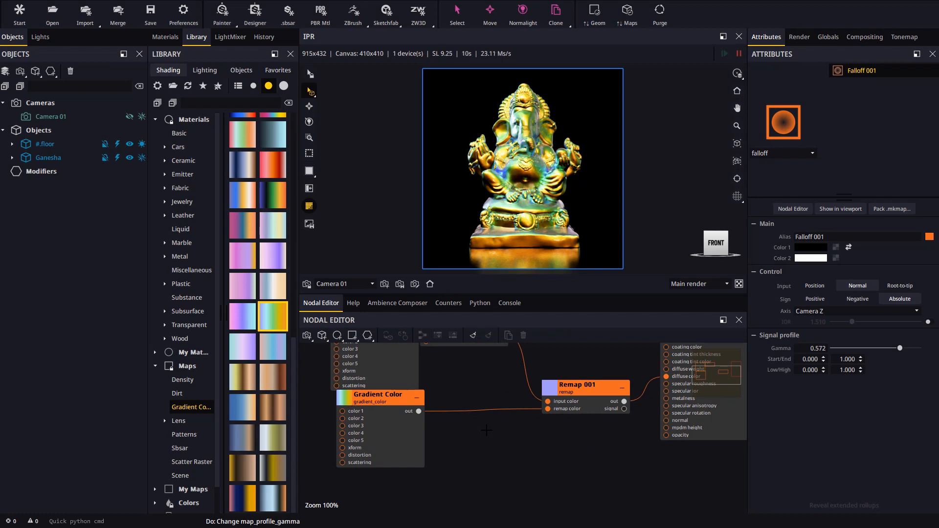
Step: Create a Mix 001 node in the nodal editor and reveal its main colour inputs
right_click(486, 304)
mouse_move(506, 407)
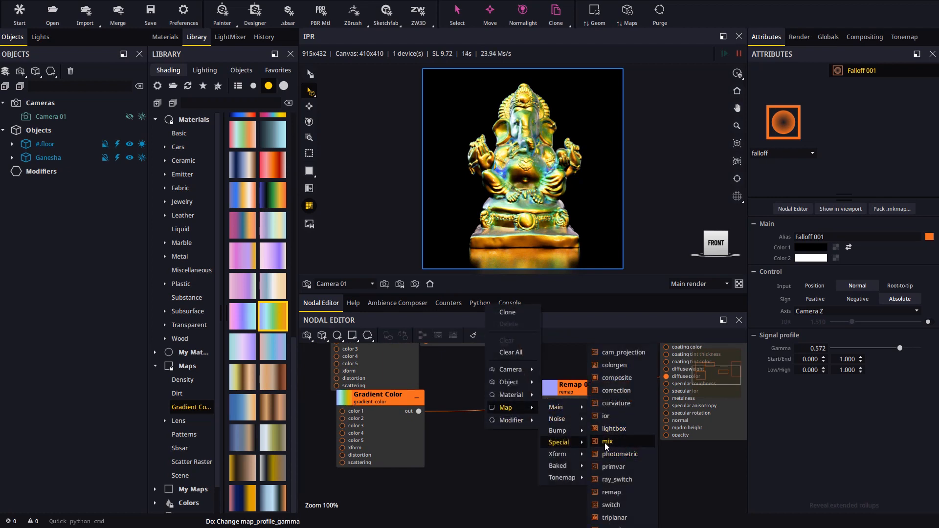
left_click(605, 443)
left_click(564, 439)
left_click_drag(528, 435, 543, 438)
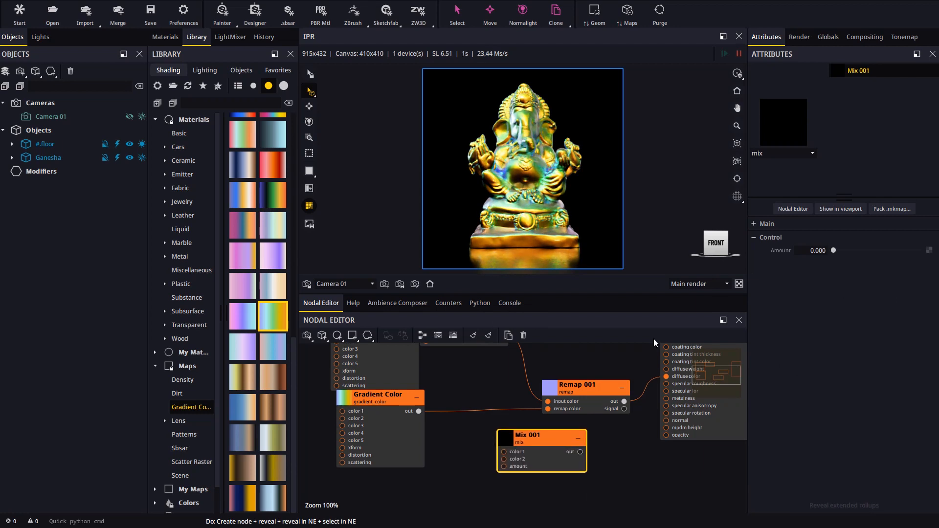
left_click(755, 224)
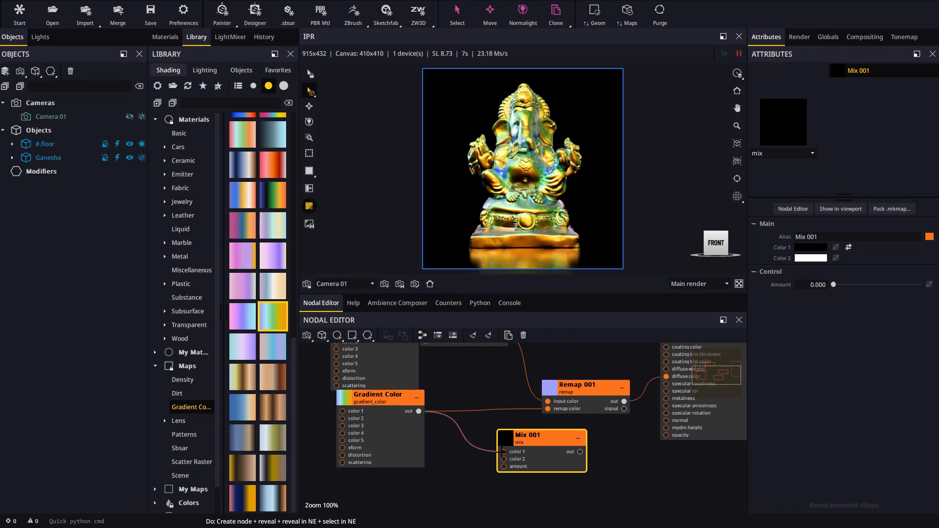
Step: Wire the Gradient Color output into Mix 001's colour 1, moving Remap aside for room
mouse_move(491, 443)
left_mouse_down()
mouse_move(503, 452)
mouse_move(508, 433)
left_mouse_up()
left_click_drag(586, 405, 611, 405)
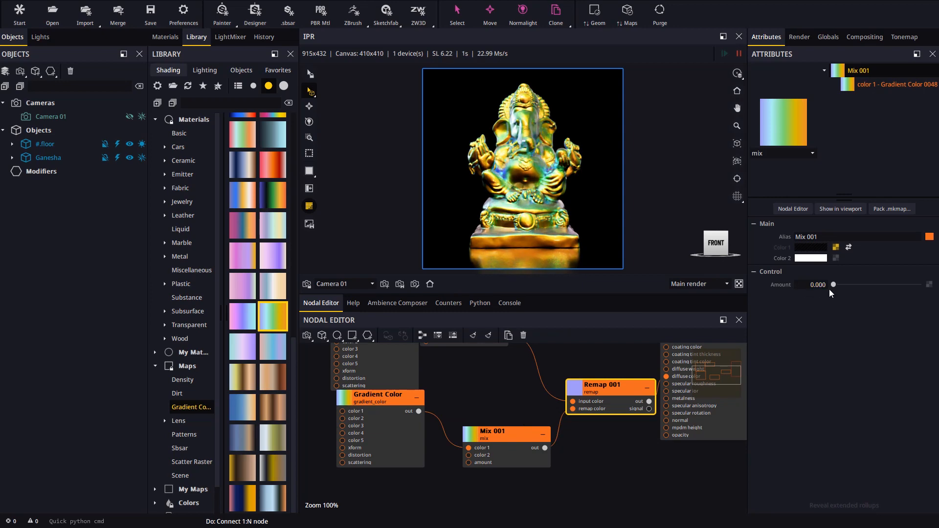
Step: Set the Mix 001 blend amount to about 0.416 after trying 0.237 and 0.717
left_click_drag(834, 285, 853, 284)
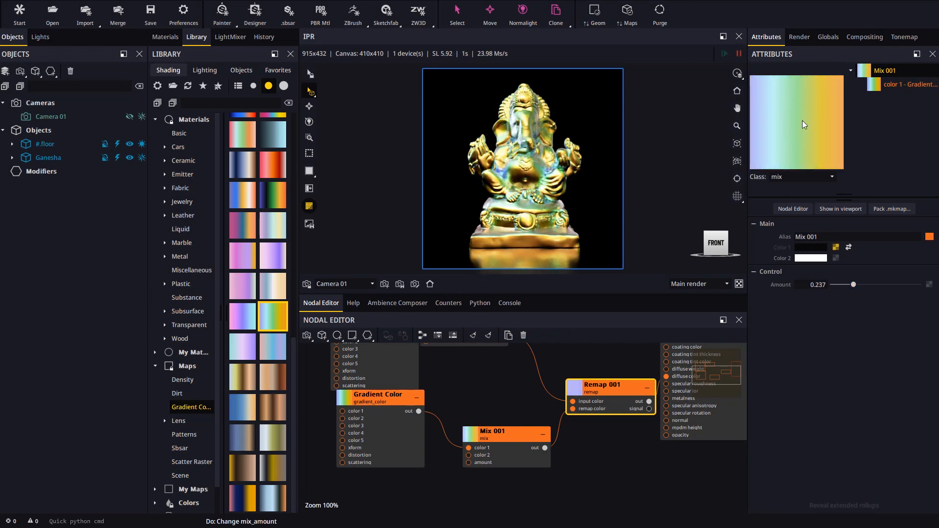
left_click_drag(854, 285, 893, 285)
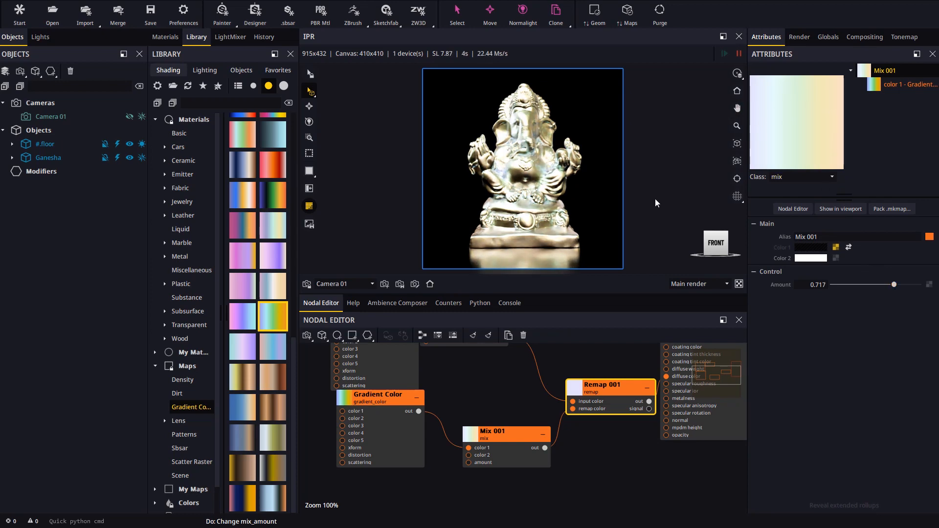
left_click(869, 284)
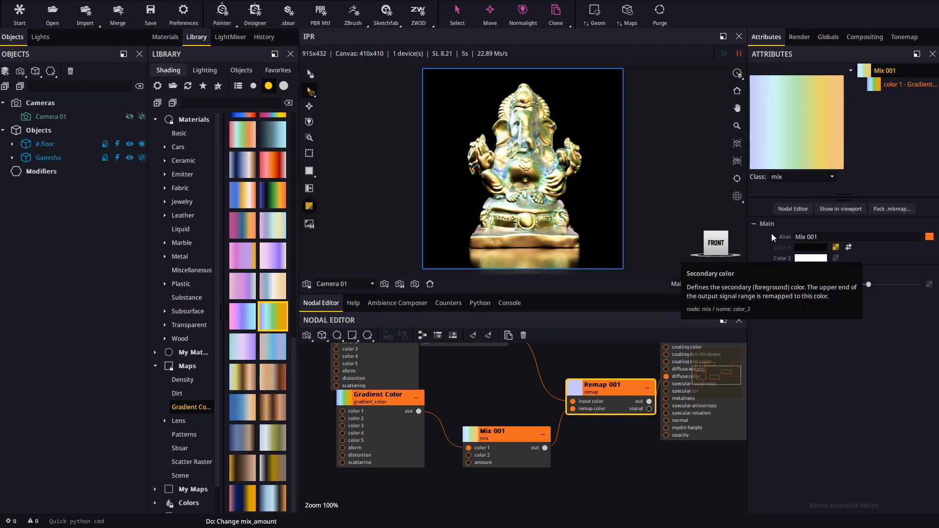
Step: Experiment with blue-green hues for Mix colour 2, then reset it to white
left_click(815, 258)
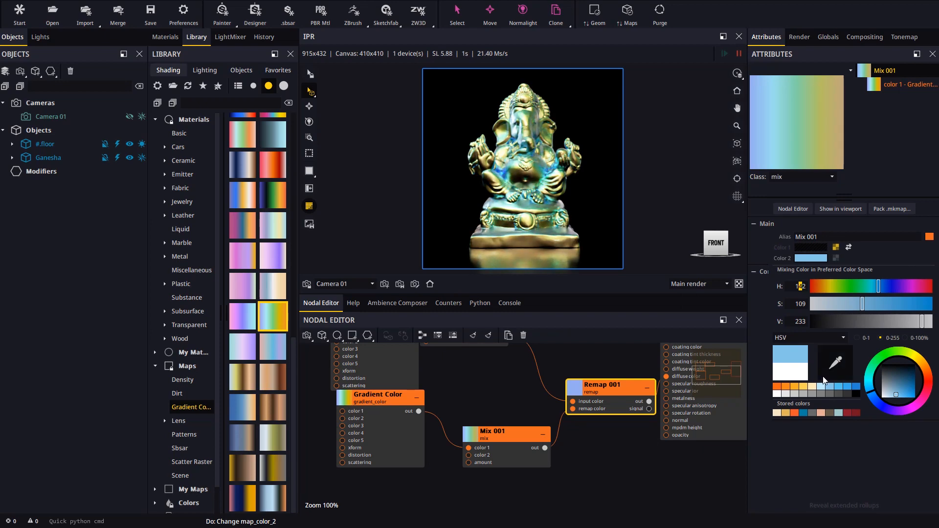
left_click(839, 390)
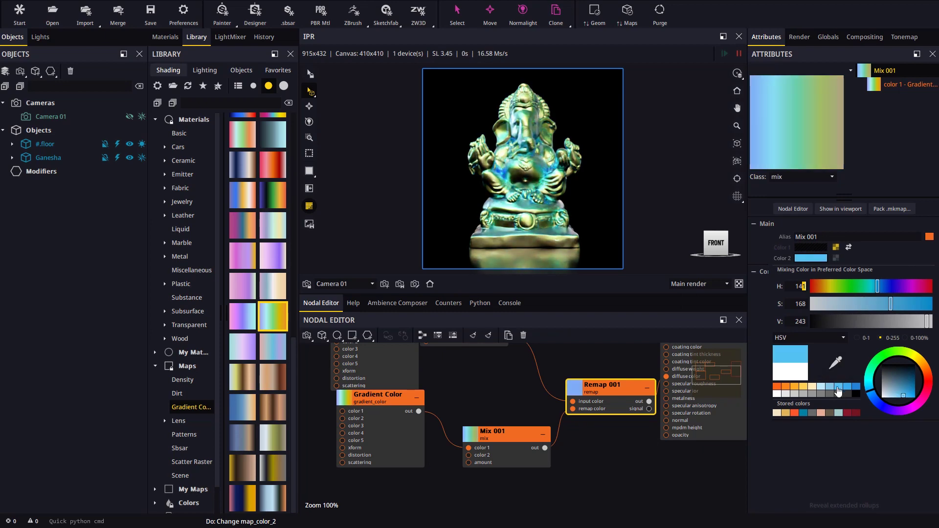
left_click(856, 288)
left_click(842, 304)
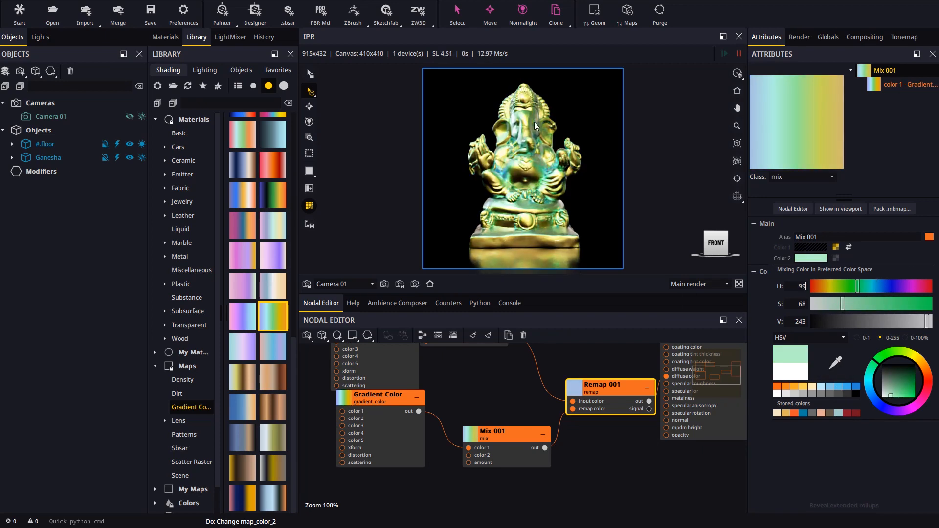
left_click(785, 374)
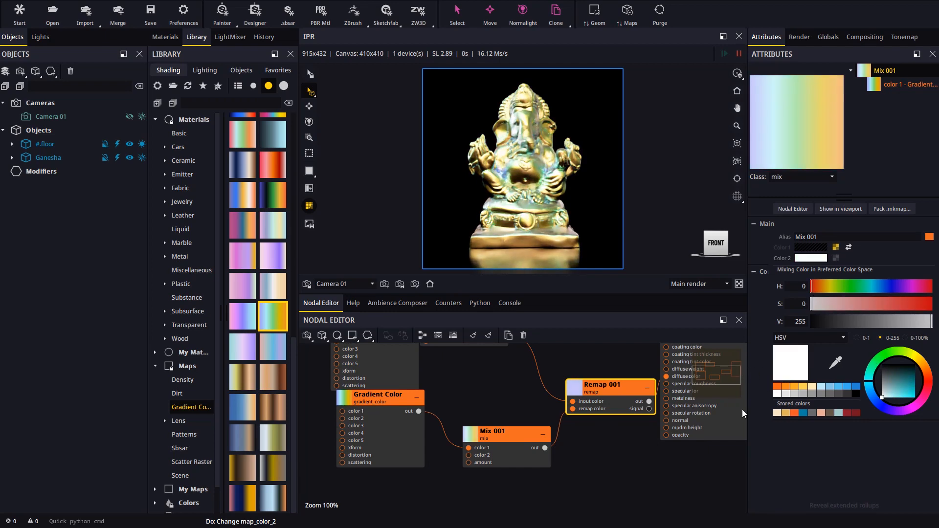
left_click(817, 446)
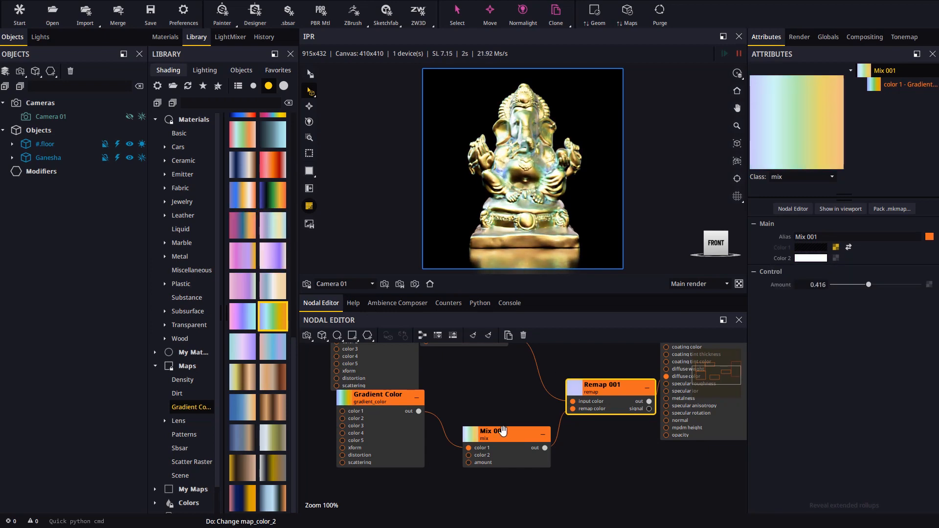
Step: Add a pink Gradient Color map from the library and wire it into Mix 001's colour 1
middle_click_drag(504, 431, 564, 428)
left_click_drag(242, 256, 399, 440)
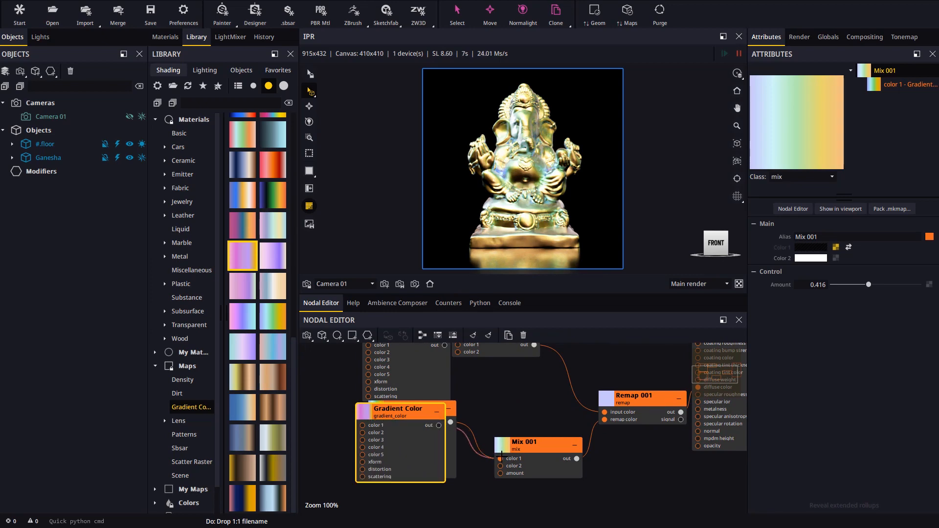
left_click_drag(450, 424, 500, 459)
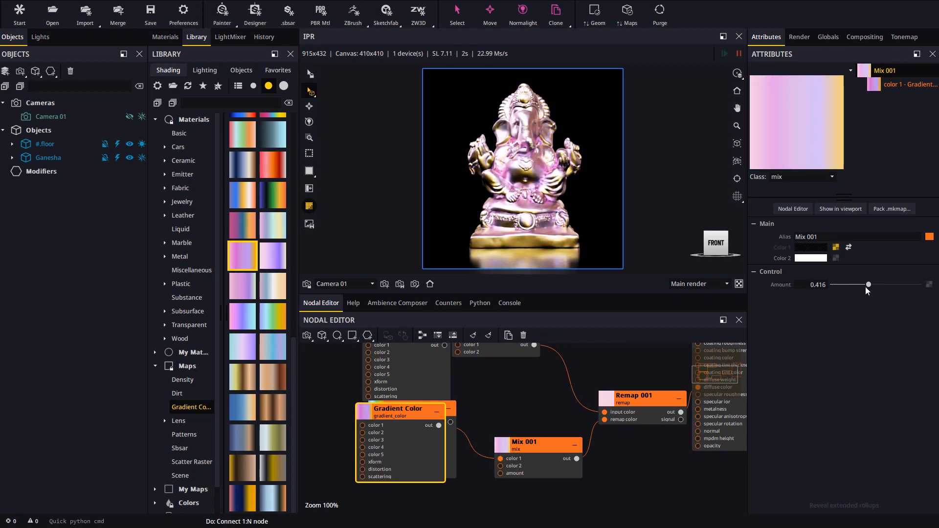
Step: Raise the mix amount to 0.624 and lower the Falloff node's gamma to about 0.549
left_click_drag(868, 285, 887, 285)
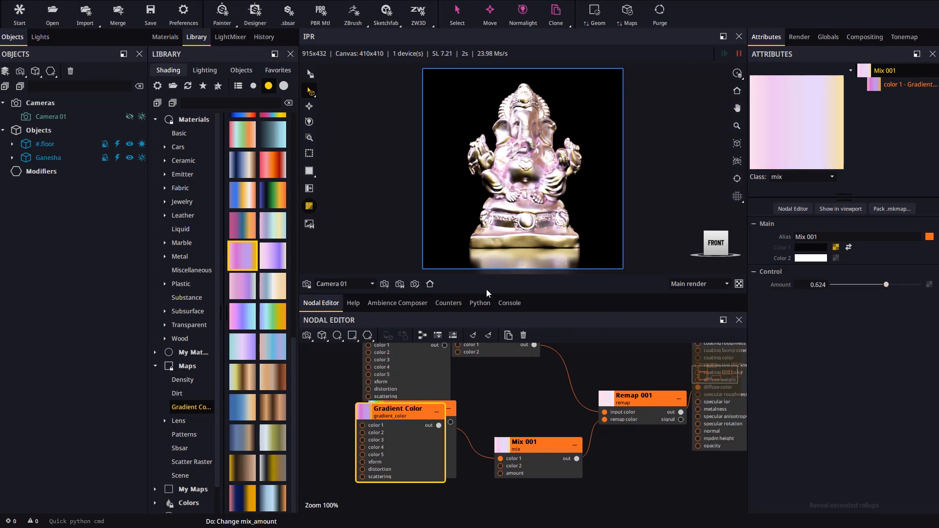
left_click(493, 352)
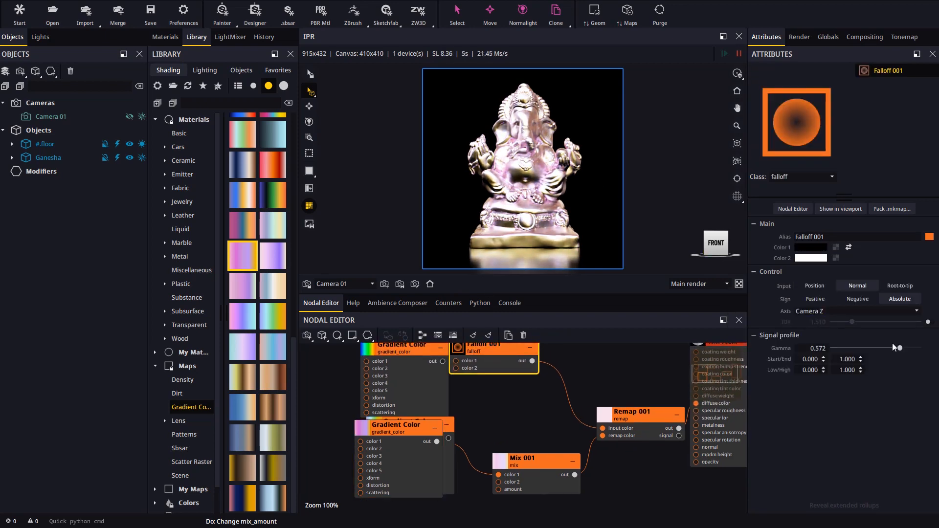
left_click_drag(897, 348, 899, 348)
scroll(558, 397, "down", 2)
scroll(620, 417, "down", 2)
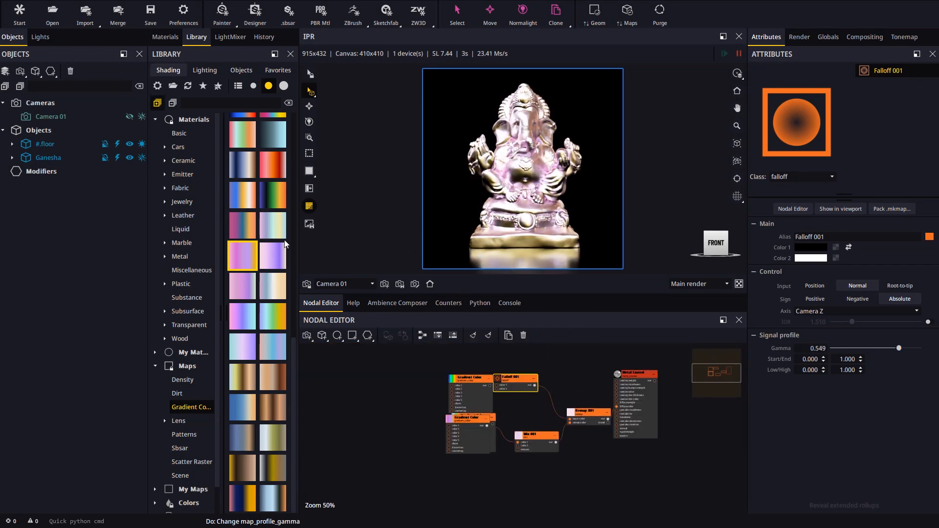
Step: Browse Library > Materials > Metal > Gradient with large material previews
left_click(165, 256)
left_click(195, 285)
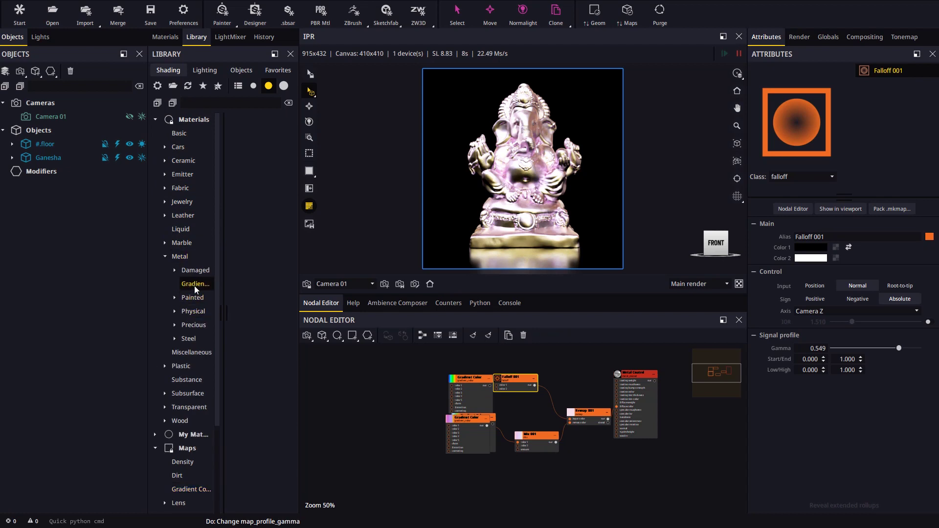
left_click(284, 87)
scroll(263, 163, "down", 3)
scroll(259, 414, "up", 3)
Step: Apply the first four gradient metal presets onto the statue in turn
left_click(254, 131)
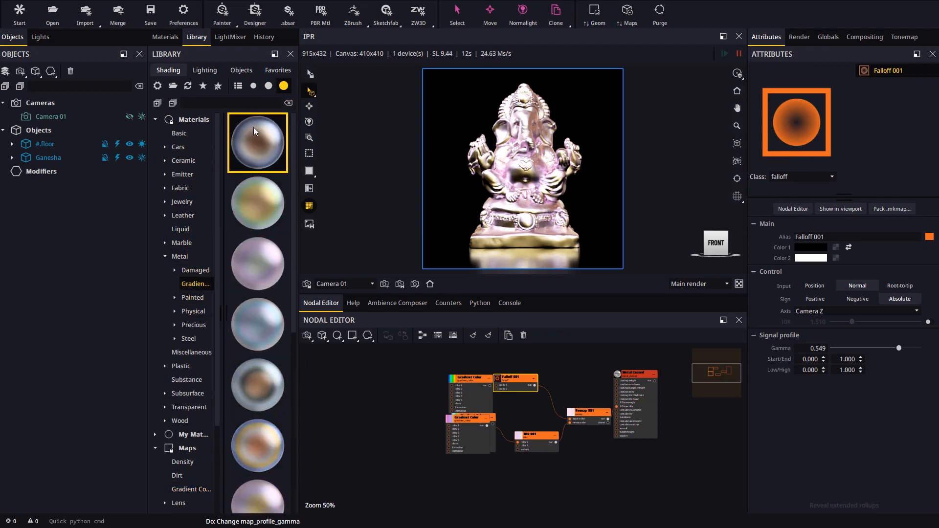
left_click_drag(253, 131, 542, 295)
left_click_drag(542, 292, 543, 433)
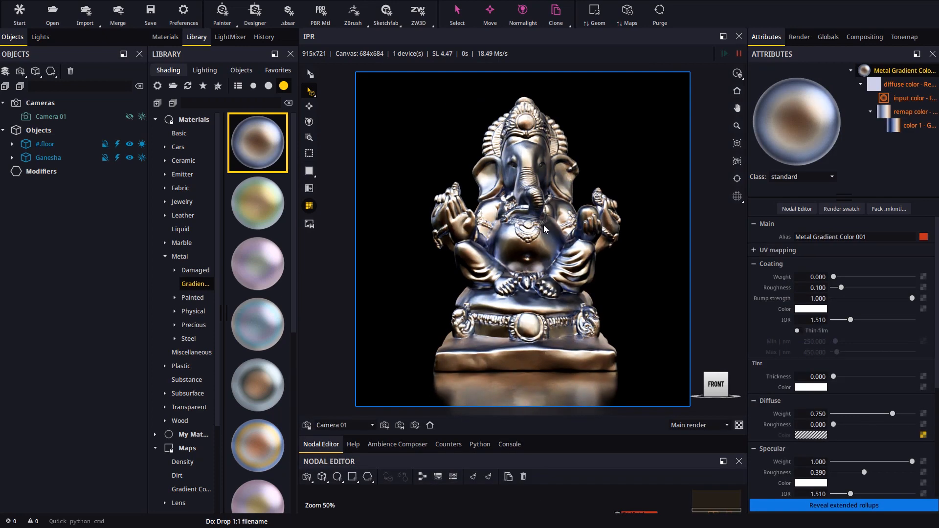
left_click_drag(257, 203, 564, 312)
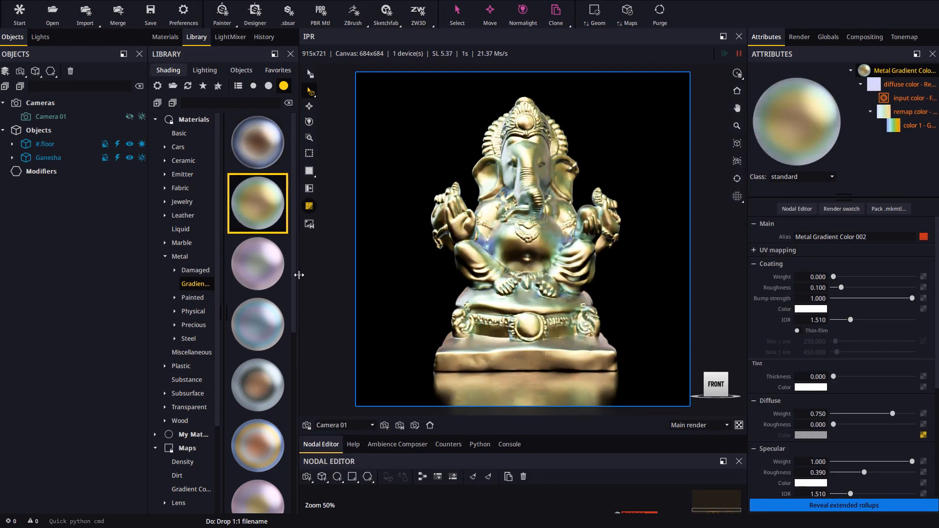
left_click_drag(257, 264, 569, 301)
left_click_drag(258, 325, 518, 260)
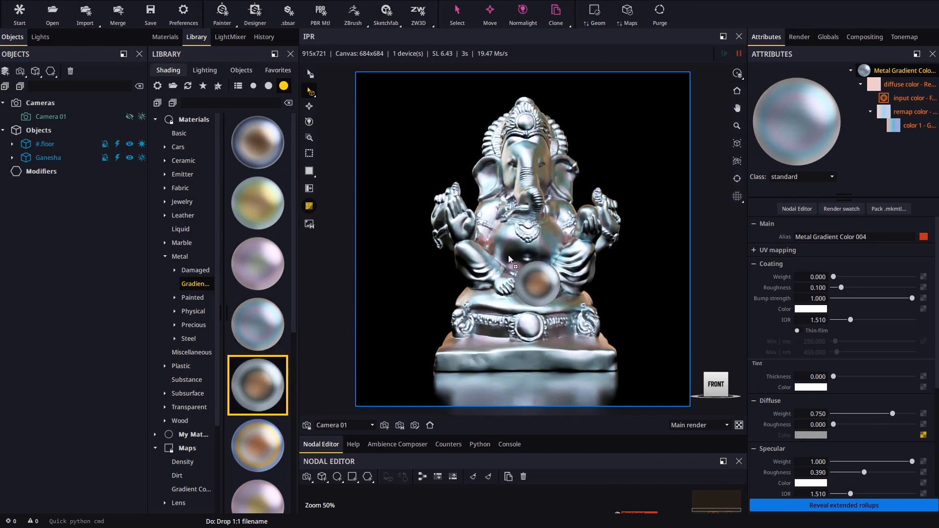
left_click_drag(257, 385, 543, 345)
scroll(269, 344, "down", 1)
Step: Try a pink-gold gradient metal, then finish with the gold Metal Gradient Color 011
left_click_drag(258, 191, 521, 330)
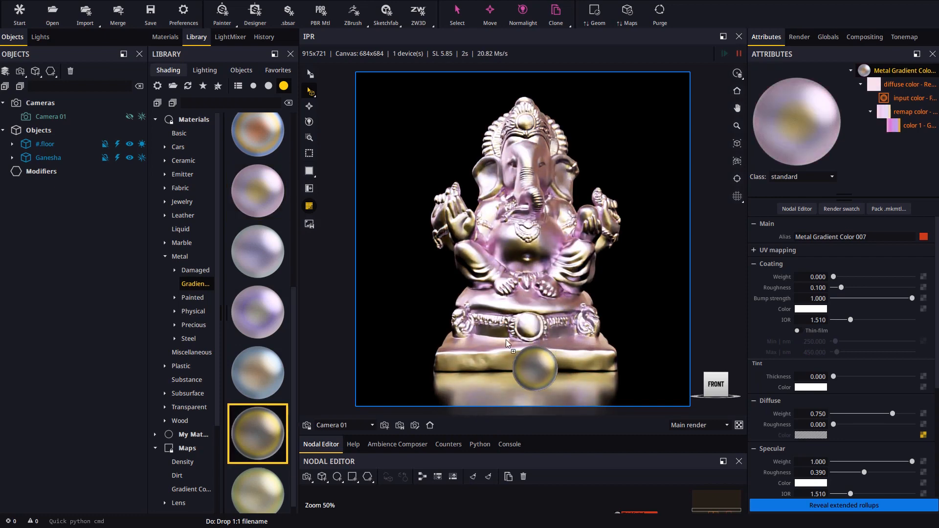
left_click_drag(257, 431, 535, 345)
left_click_drag(258, 488, 547, 317)
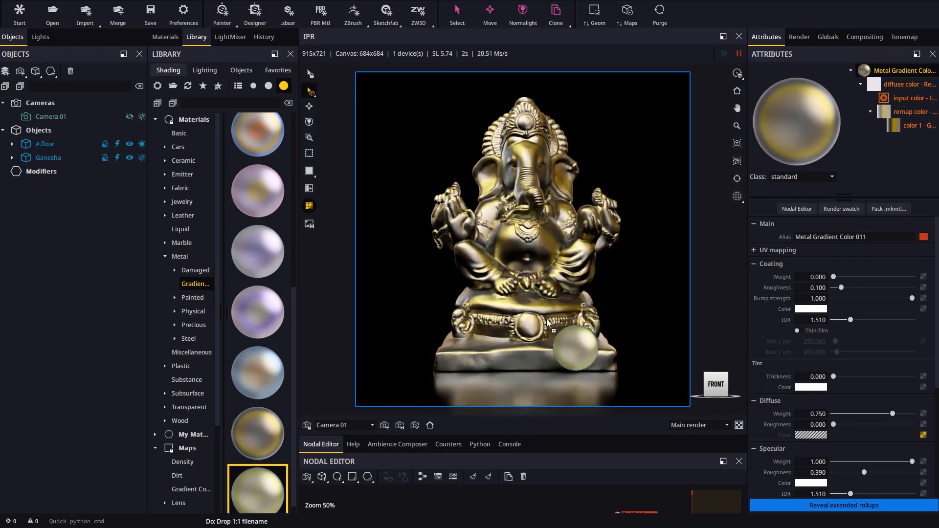